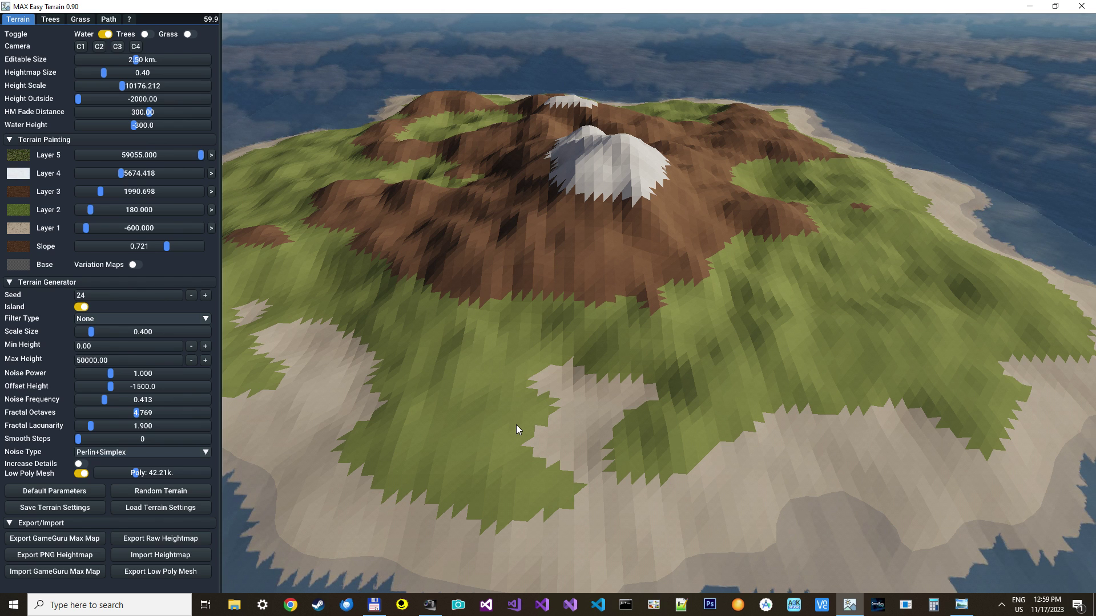
# - Try Cellular+Perlin noise, revert to Perlin+Simplex, and raise the noise frequency to 0.659
pyautogui.click(126, 451)
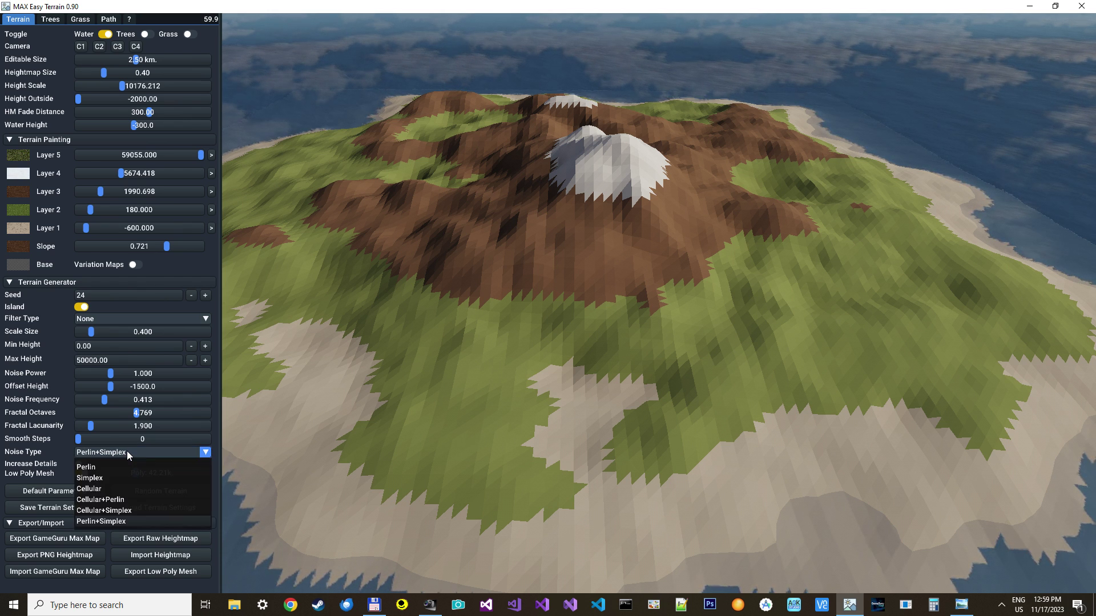
pyautogui.click(118, 500)
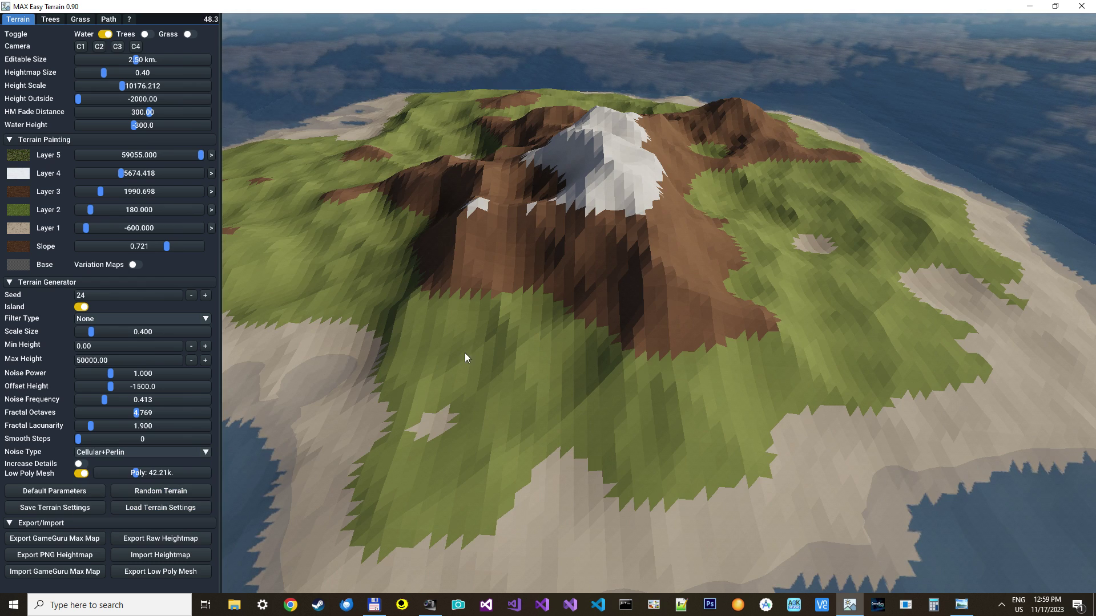
pyautogui.click(160, 453)
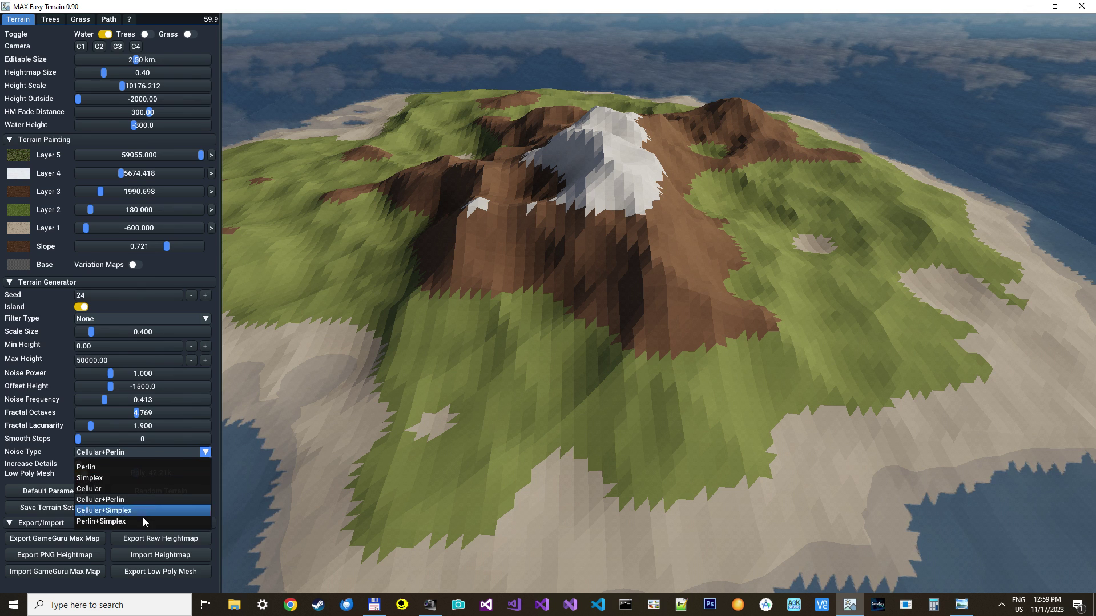
pyautogui.click(141, 522)
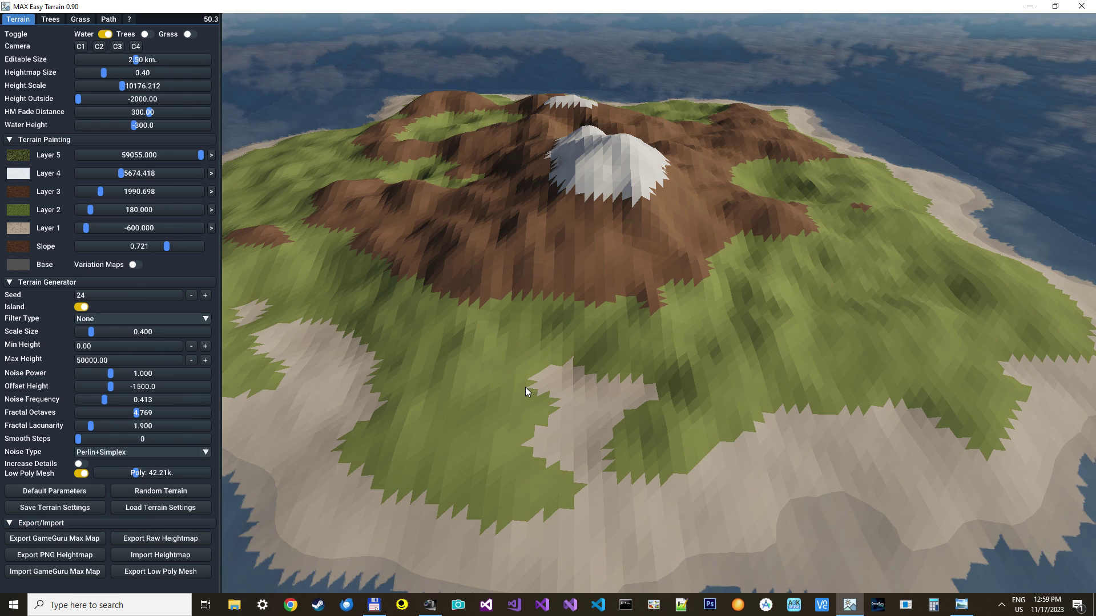
pyautogui.click(120, 399)
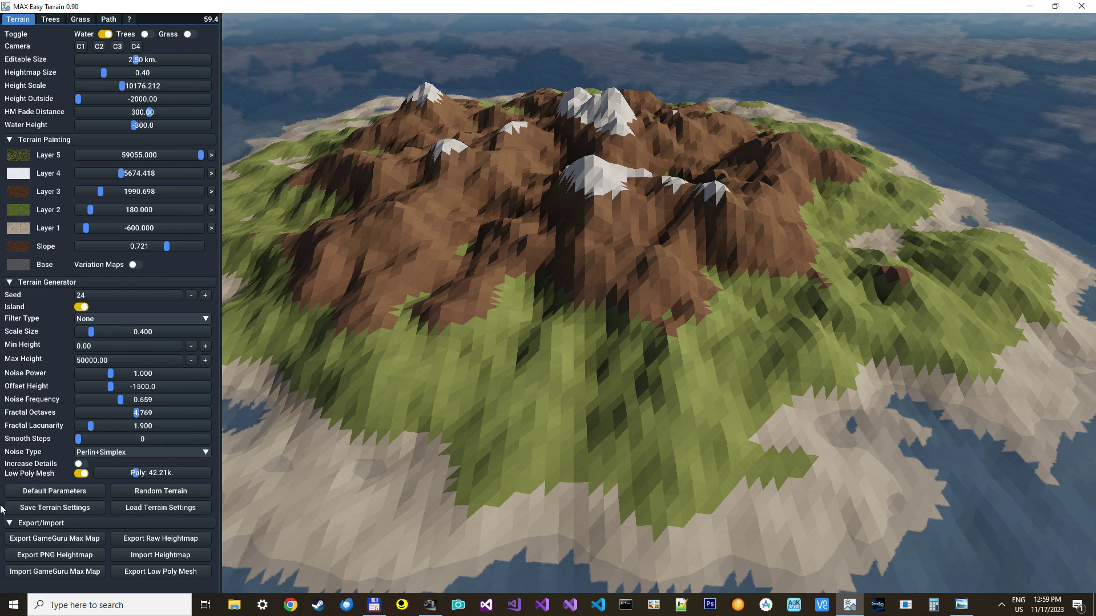
pyautogui.click(160, 557)
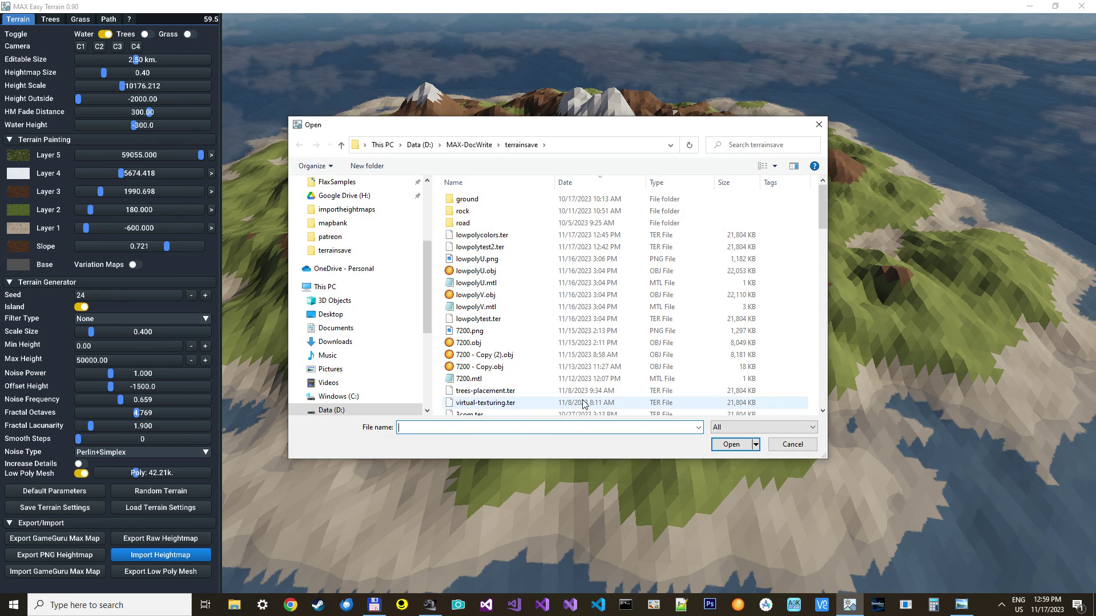
# - Import the island3.png heightmap from MAX-DocWrite > importheightmaps
pyautogui.click(484, 144)
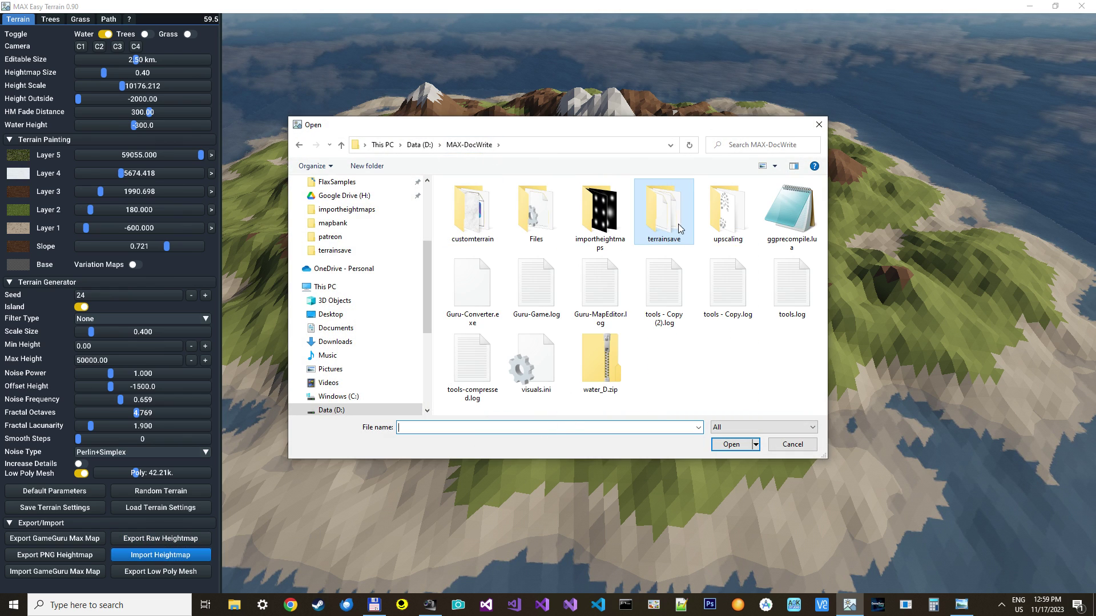
pyautogui.doubleClick(599, 212)
pyautogui.moveTo(824, 234); pyautogui.dragTo(816, 275)
pyautogui.doubleClick(539, 280)
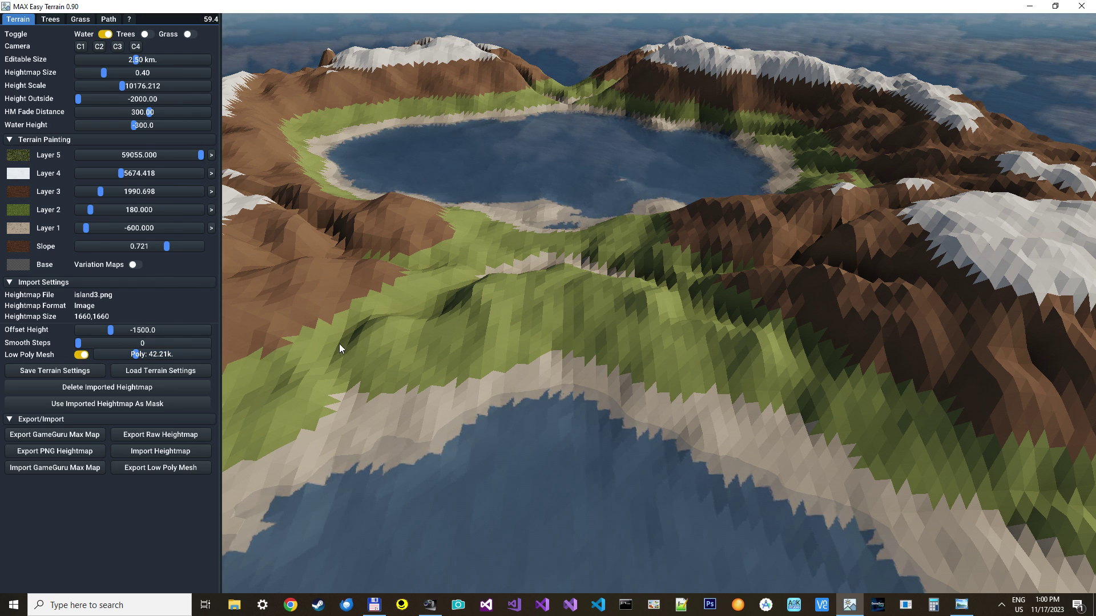
# - Use the imported heightmap as a mask, set noise frequency to 0.466, and set seed 26
pyautogui.click(114, 400)
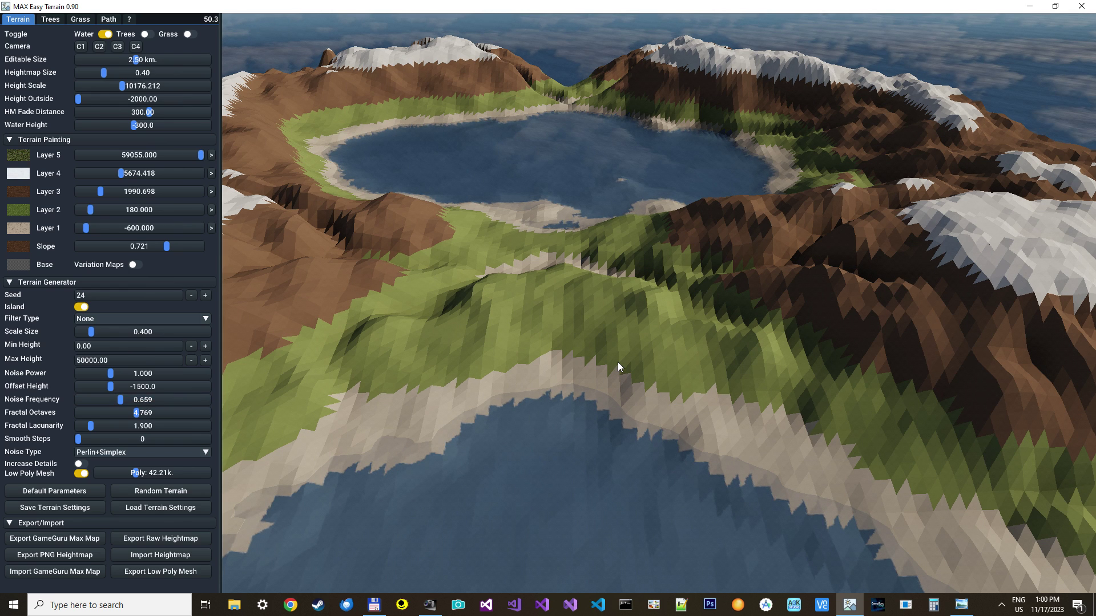
pyautogui.scroll(-5, 617, 361)
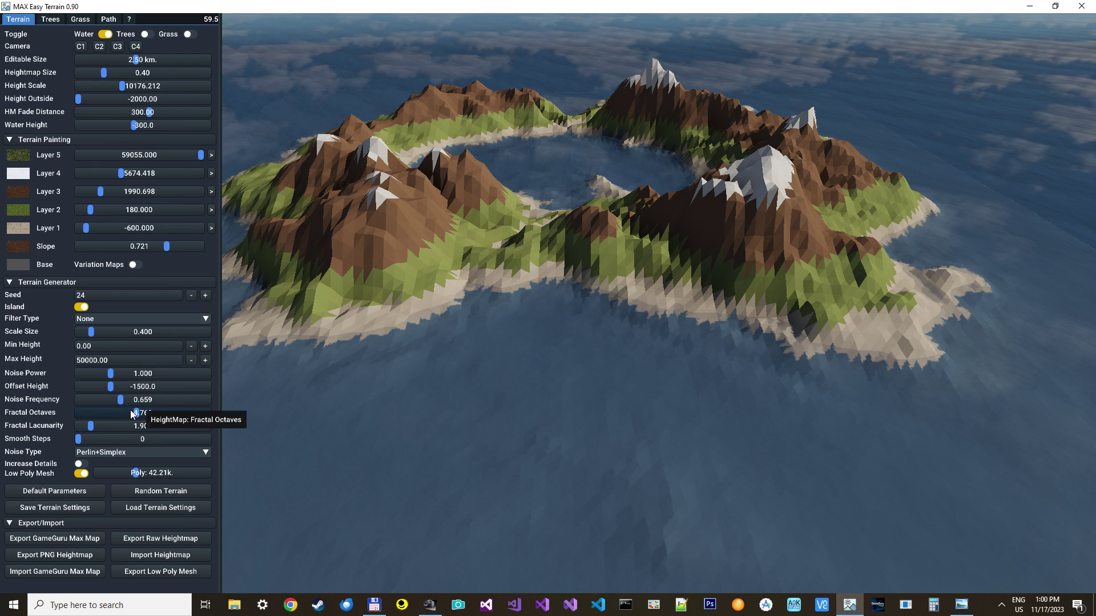
pyautogui.click(109, 400)
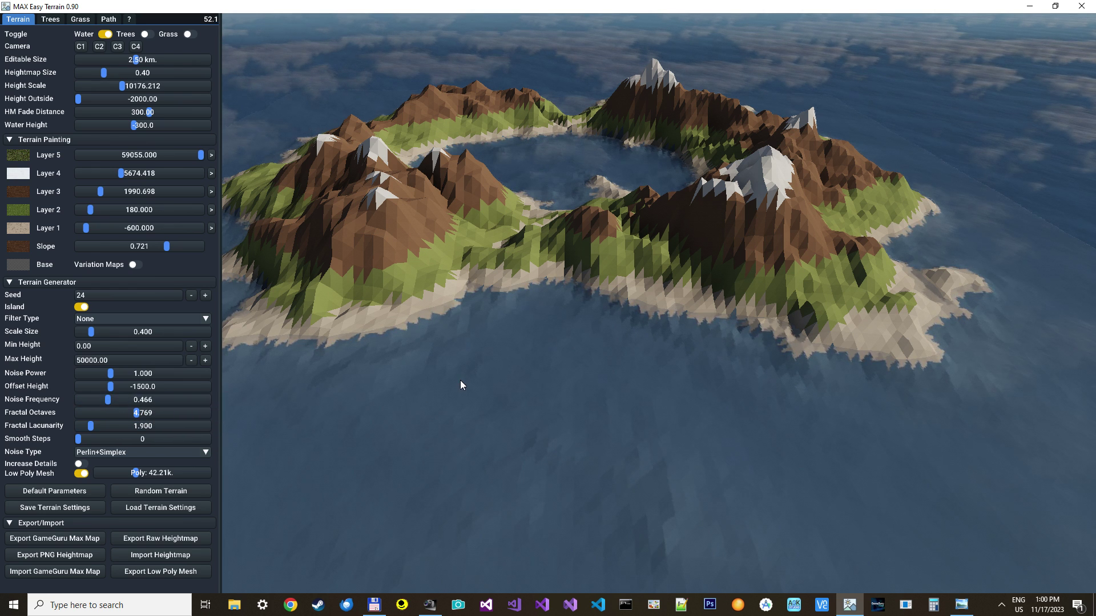
pyautogui.click(205, 296)
pyautogui.click(205, 295)
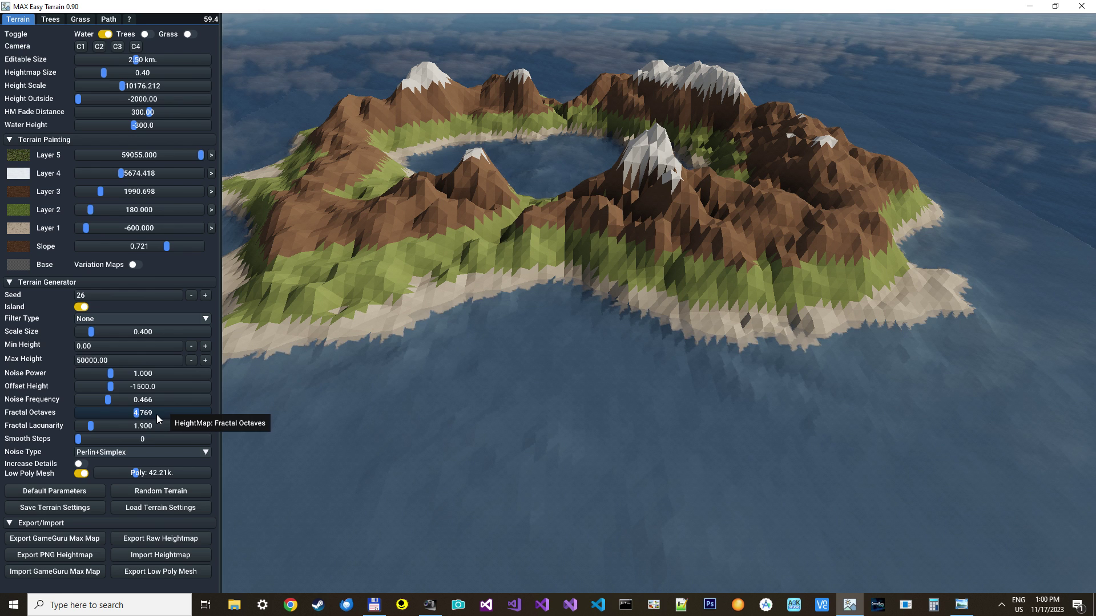
# - Try noise frequencies 1.395 and 0.667, then settle on 0.396 for softer hills
pyautogui.moveTo(150, 401); pyautogui.dragTo(168, 399)
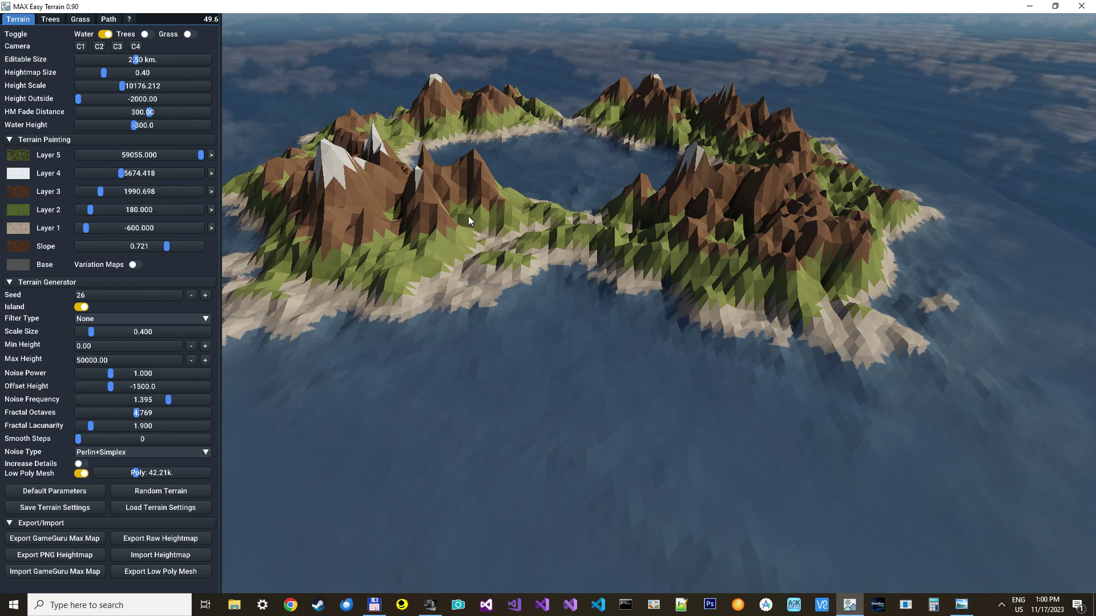
pyautogui.click(121, 398)
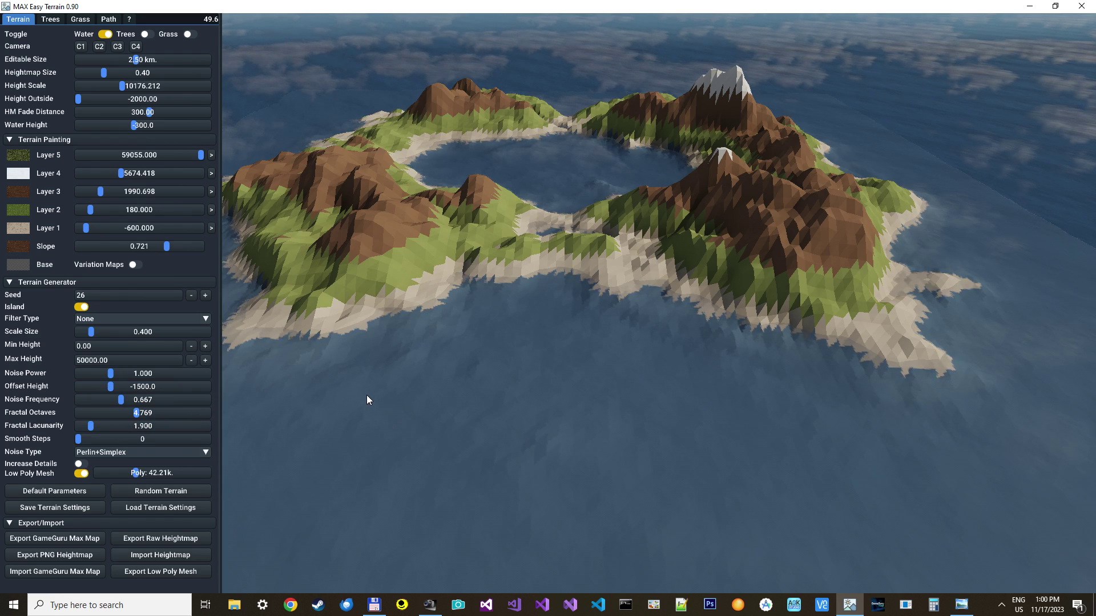
pyautogui.click(104, 399)
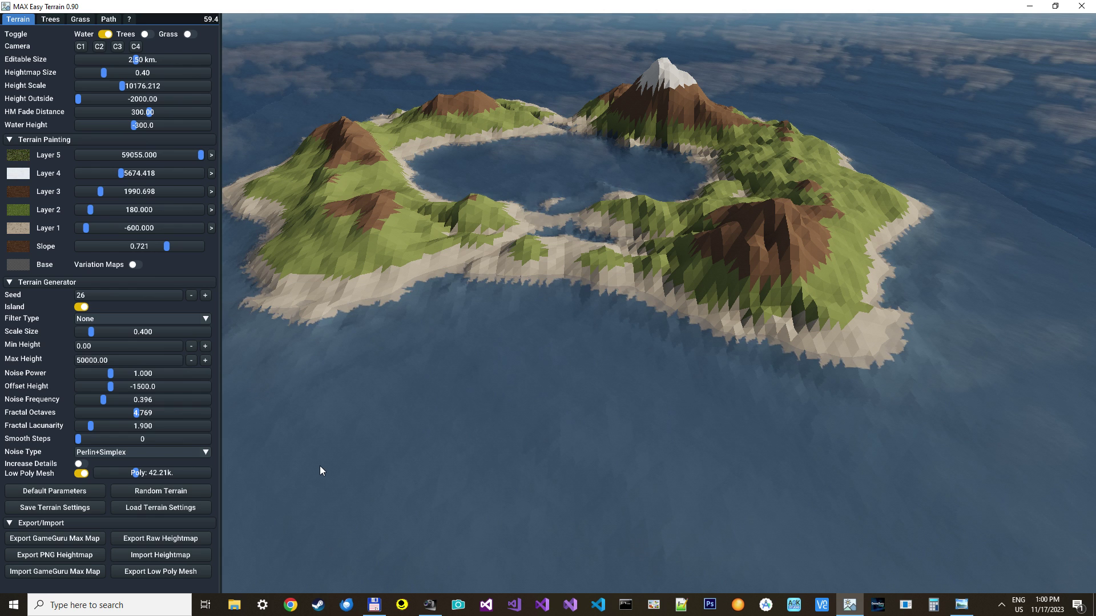
pyautogui.click(156, 556)
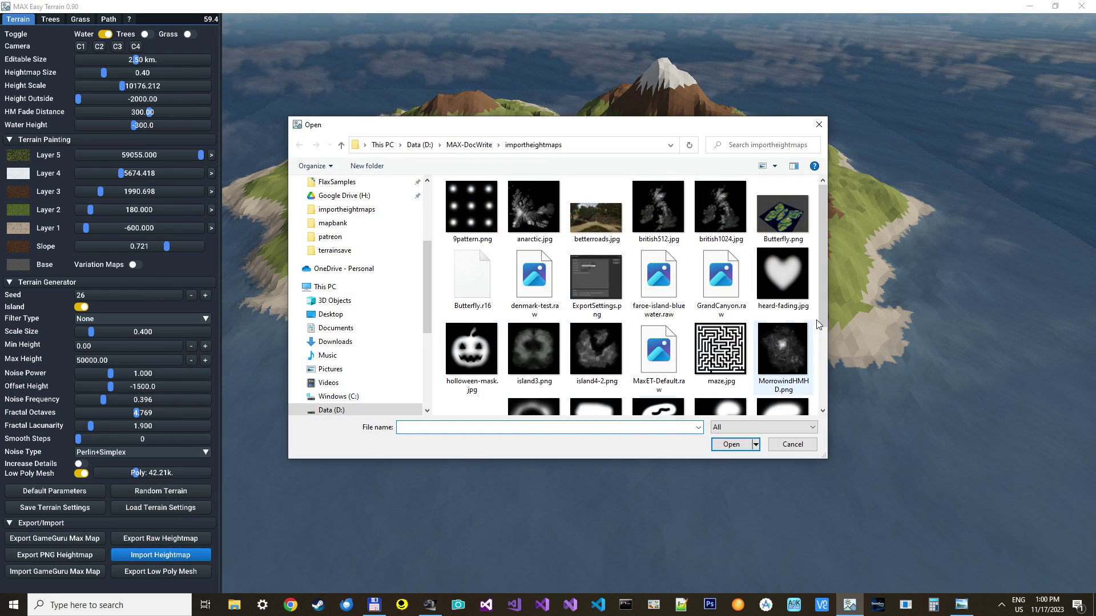
# - Import heard-fading.jpg, smooth it with 12 steps, and use it as a mask
pyautogui.moveTo(824, 284)
pyautogui.mouseDown()
pyautogui.moveTo(818, 316)
pyautogui.moveTo(824, 273)
pyautogui.mouseUp()
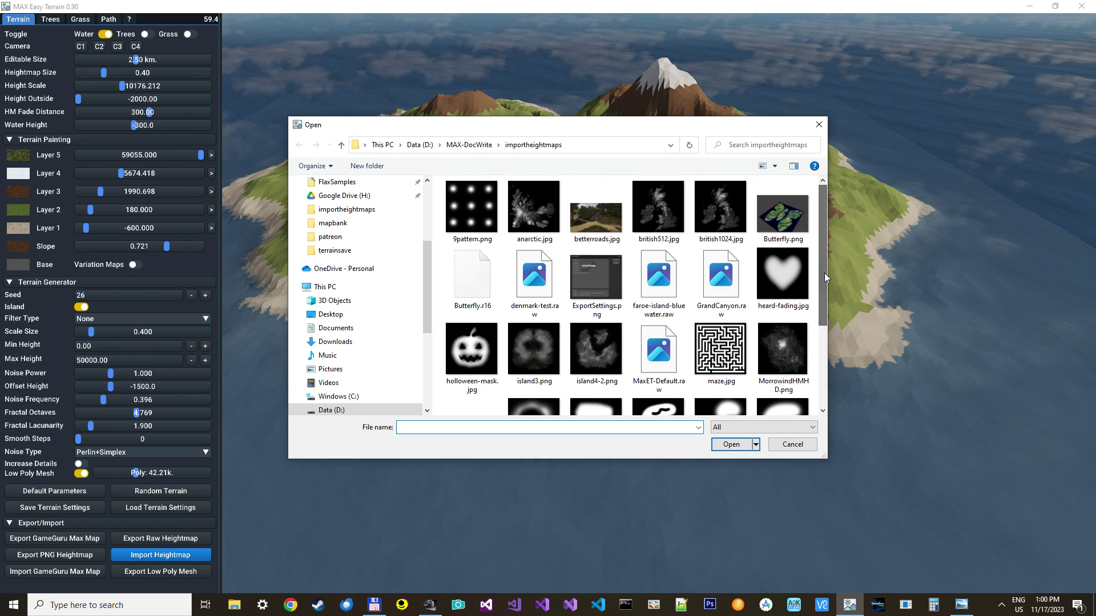
pyautogui.doubleClick(780, 279)
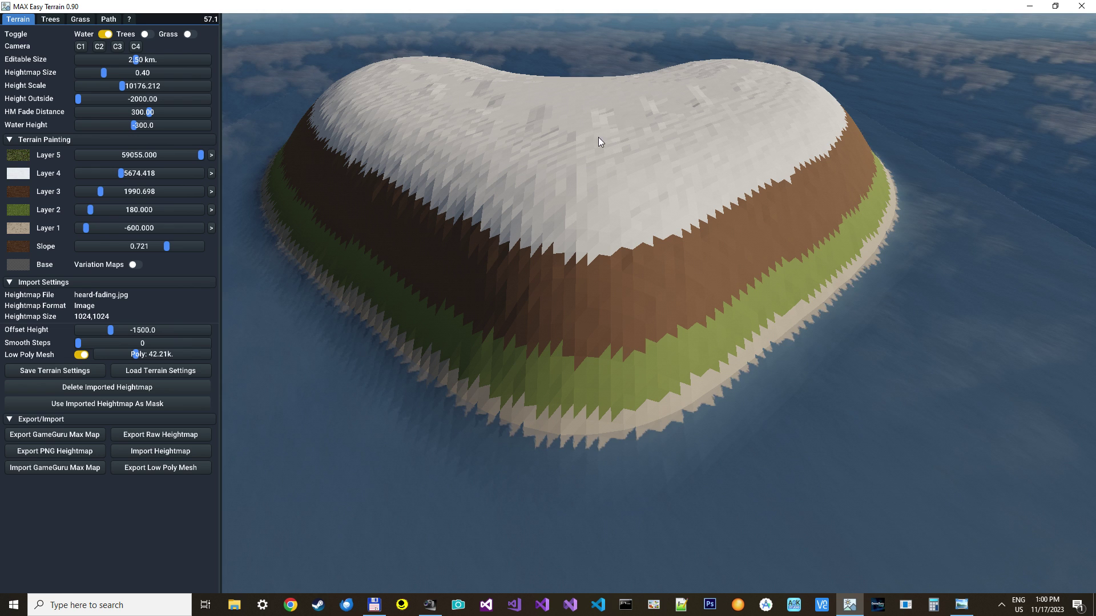
pyautogui.click(95, 342)
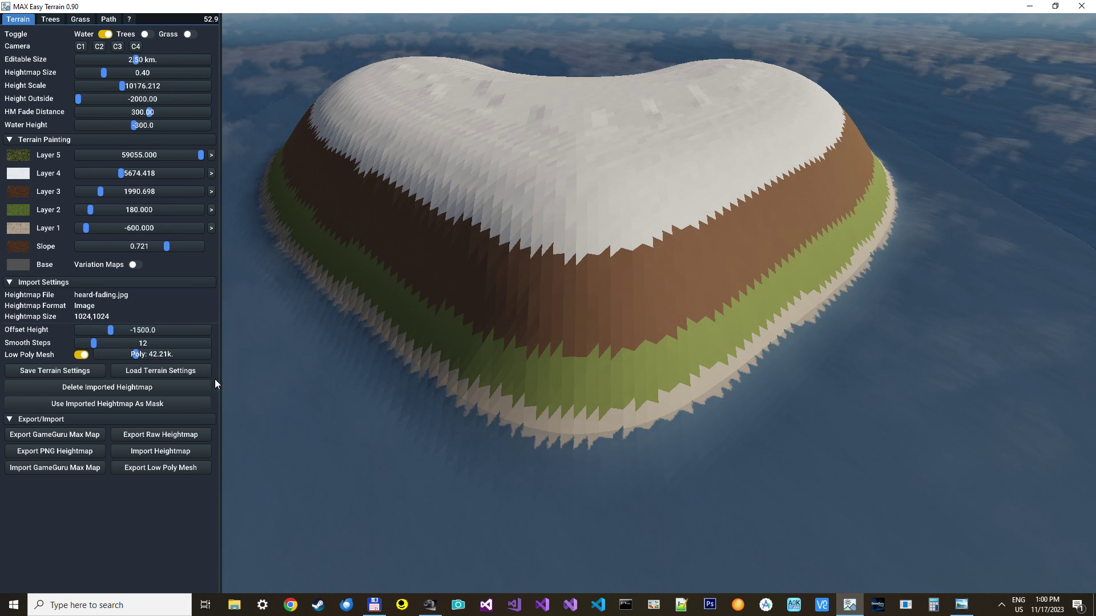
pyautogui.click(121, 404)
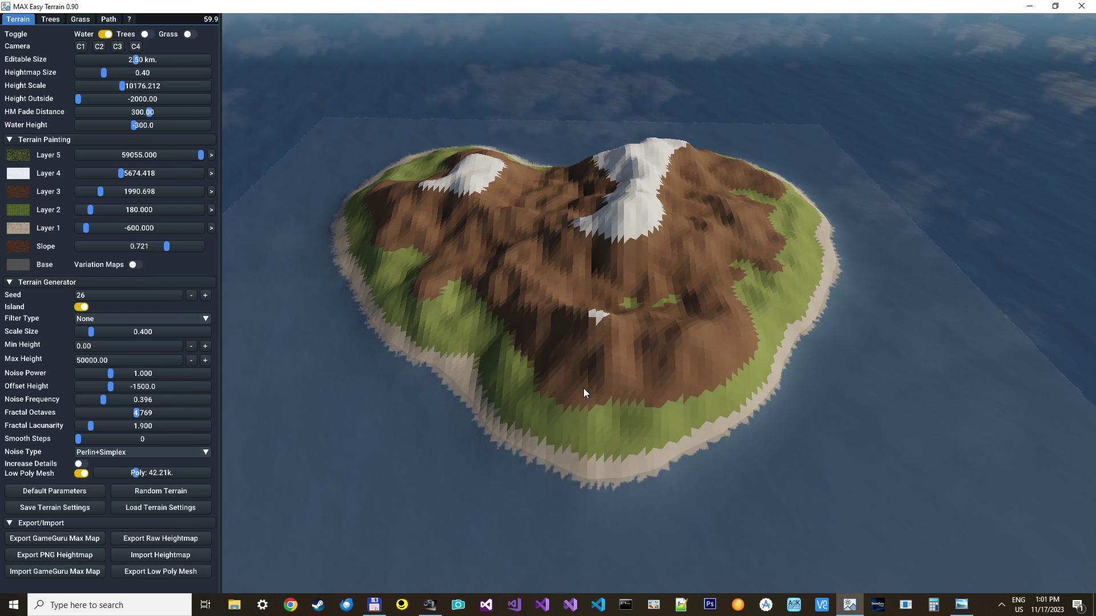
# - Set height scale to 10969.163, noise frequency to 0.518, and seed to 27
pyautogui.click(132, 85)
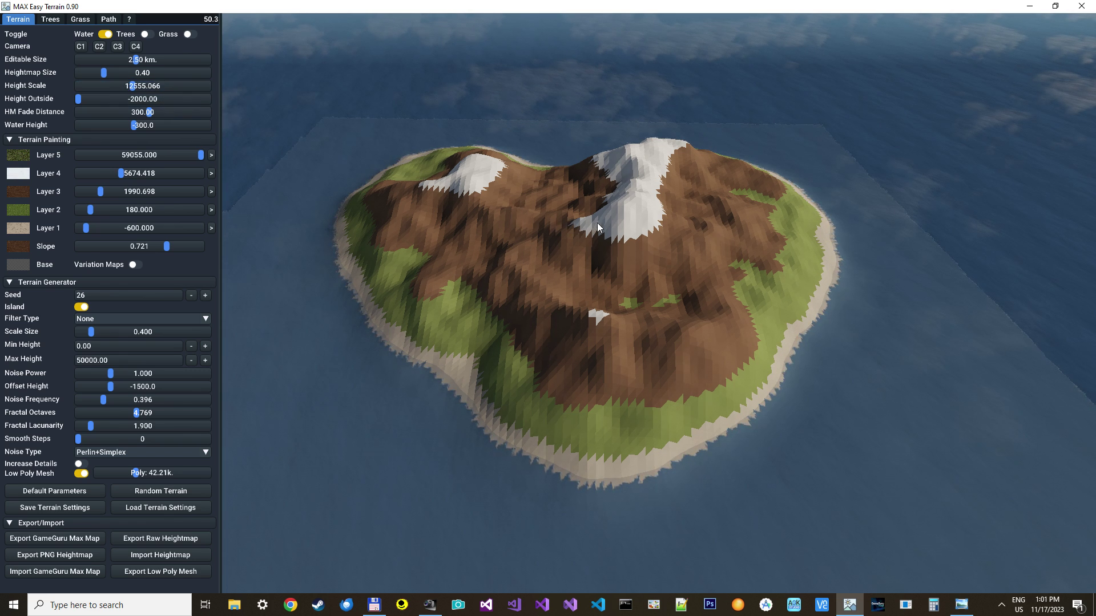
pyautogui.click(126, 86)
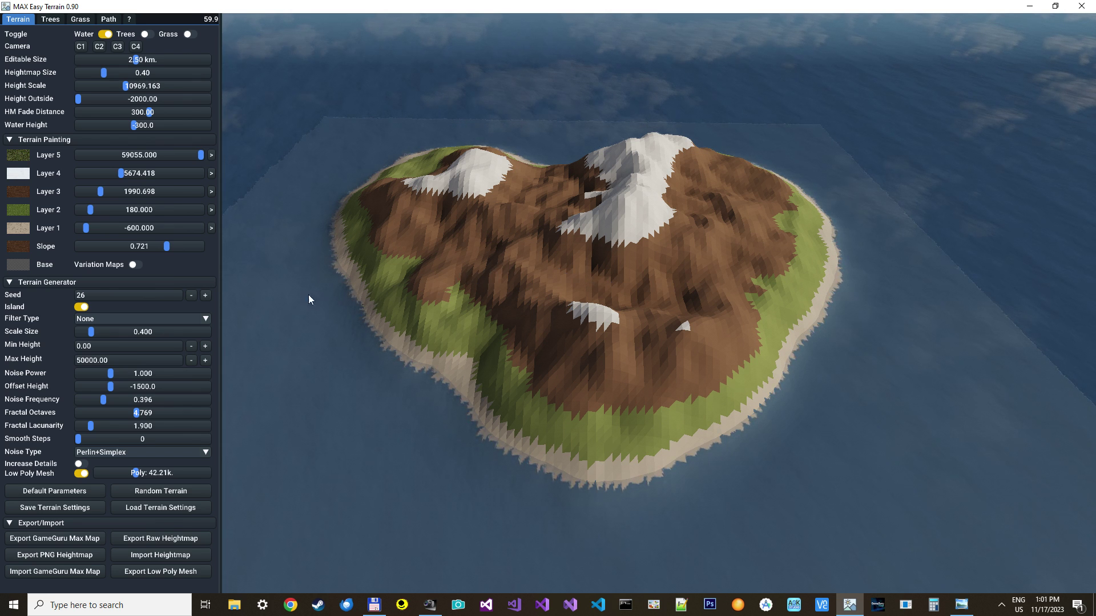
pyautogui.click(119, 400)
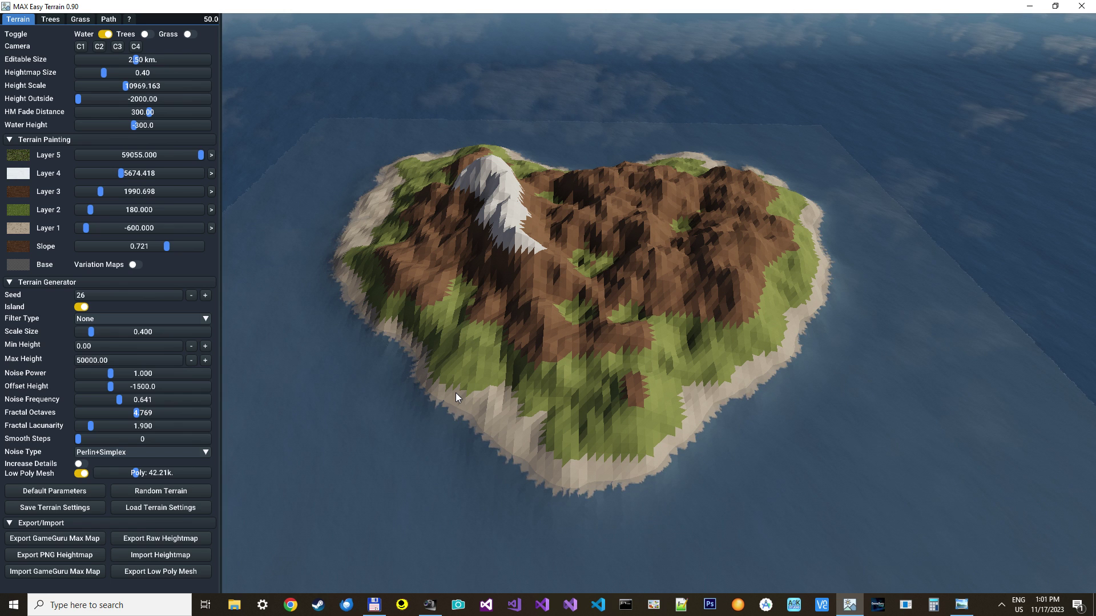
pyautogui.click(110, 400)
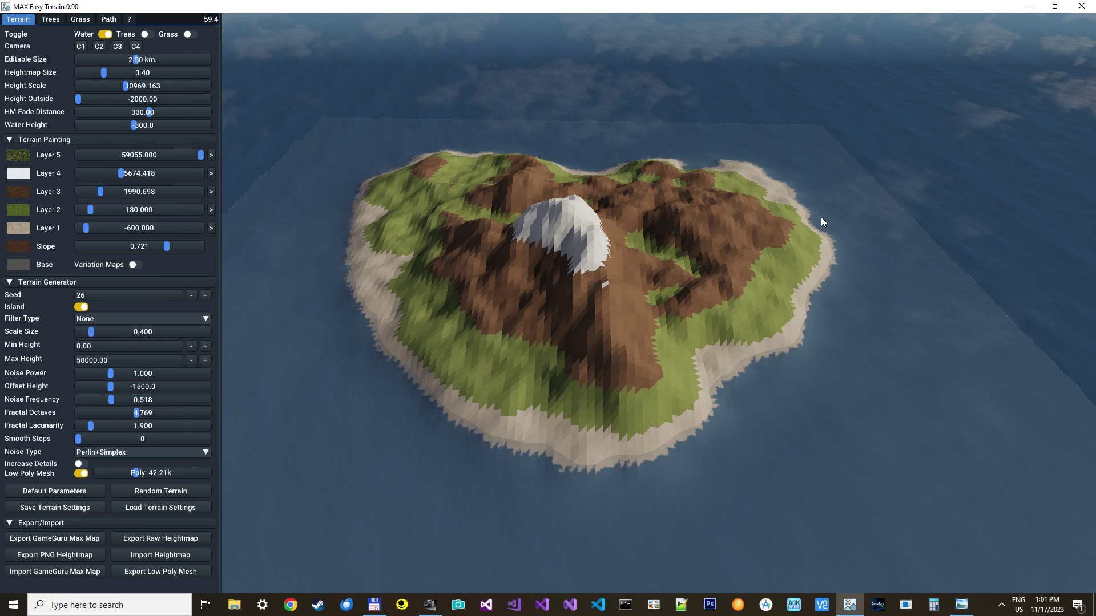
pyautogui.click(205, 295)
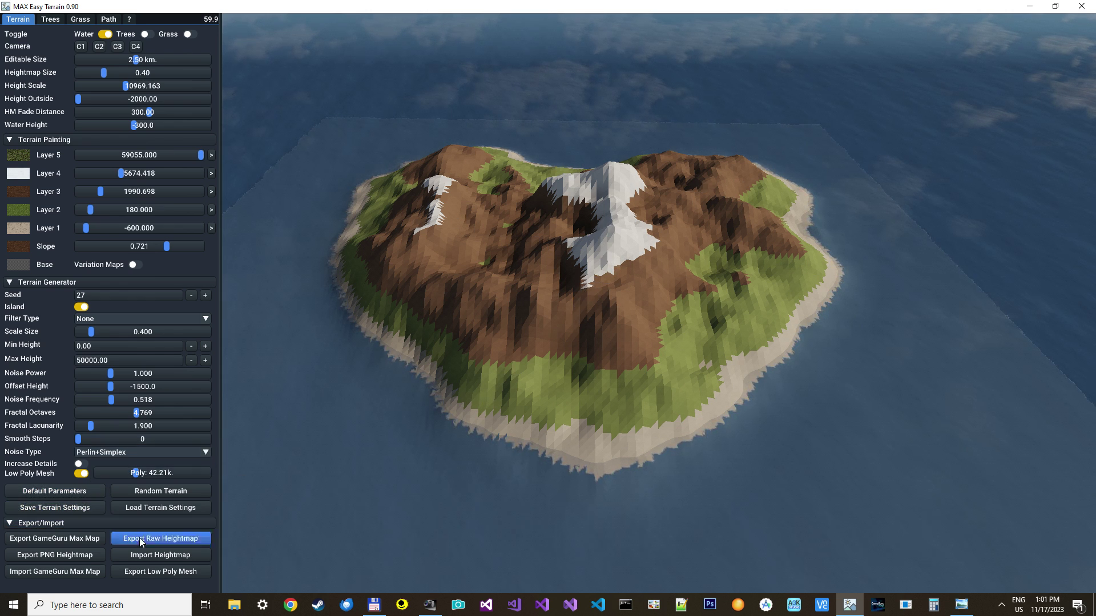
# - Export the heart island as a low-poly mesh, choosing to save with vertex colors
pyautogui.click(171, 571)
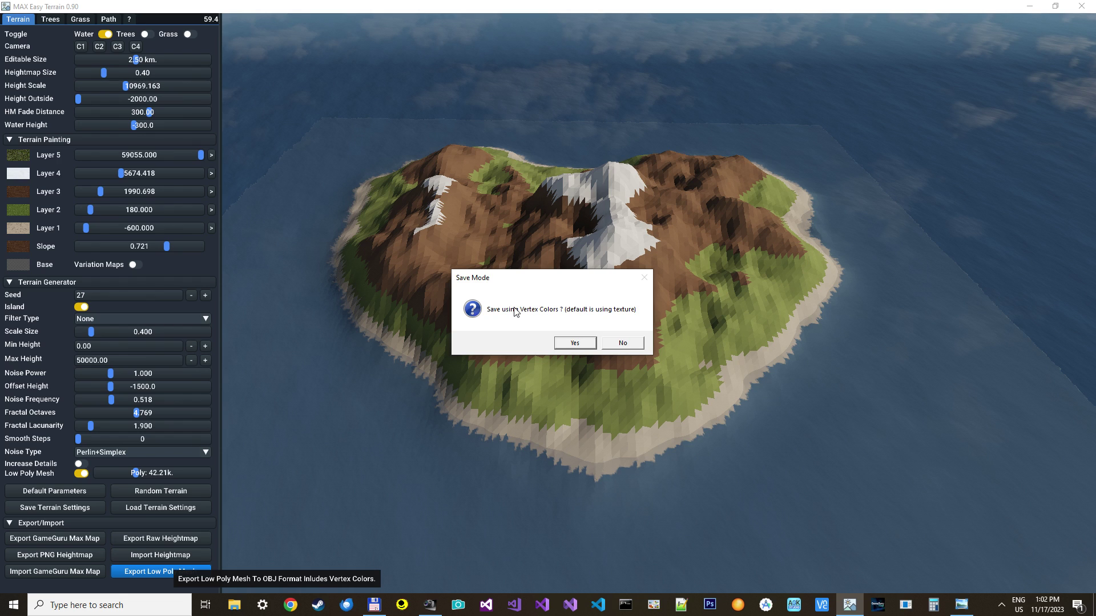
pyautogui.click(574, 342)
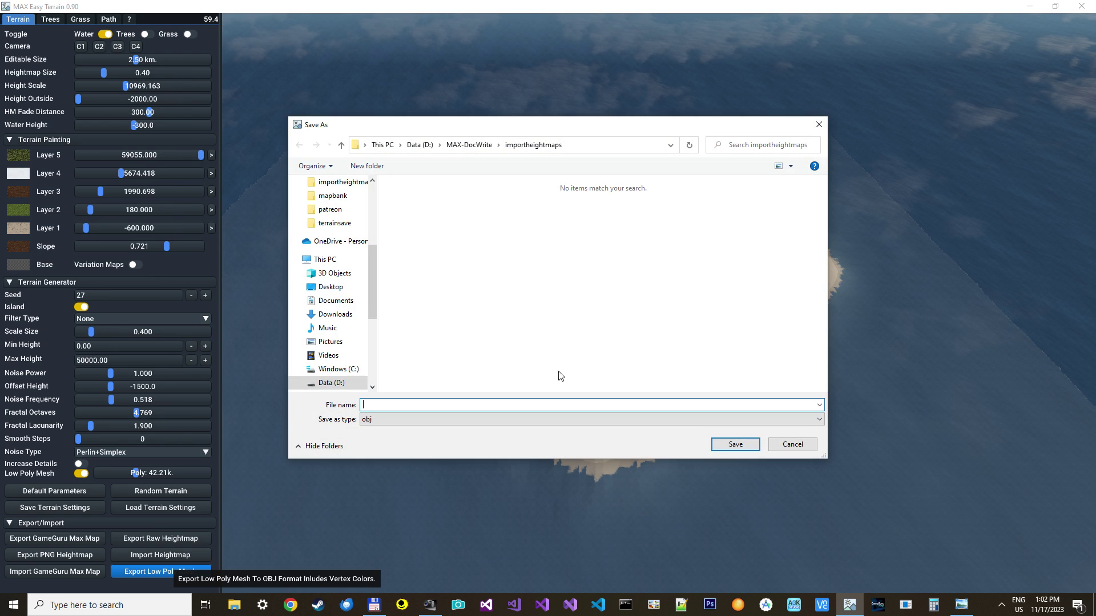
# - Save the mesh as video-low-poly-mesh in MAX-DocWrite > terrainsave
pyautogui.click(488, 153)
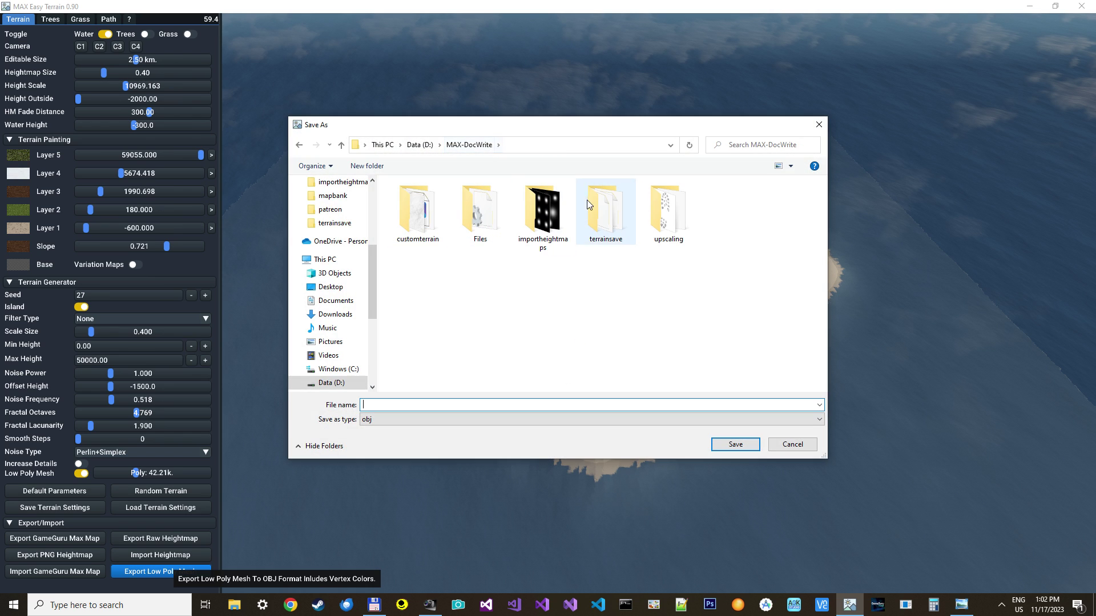
pyautogui.doubleClick(586, 202)
pyautogui.click(377, 404)
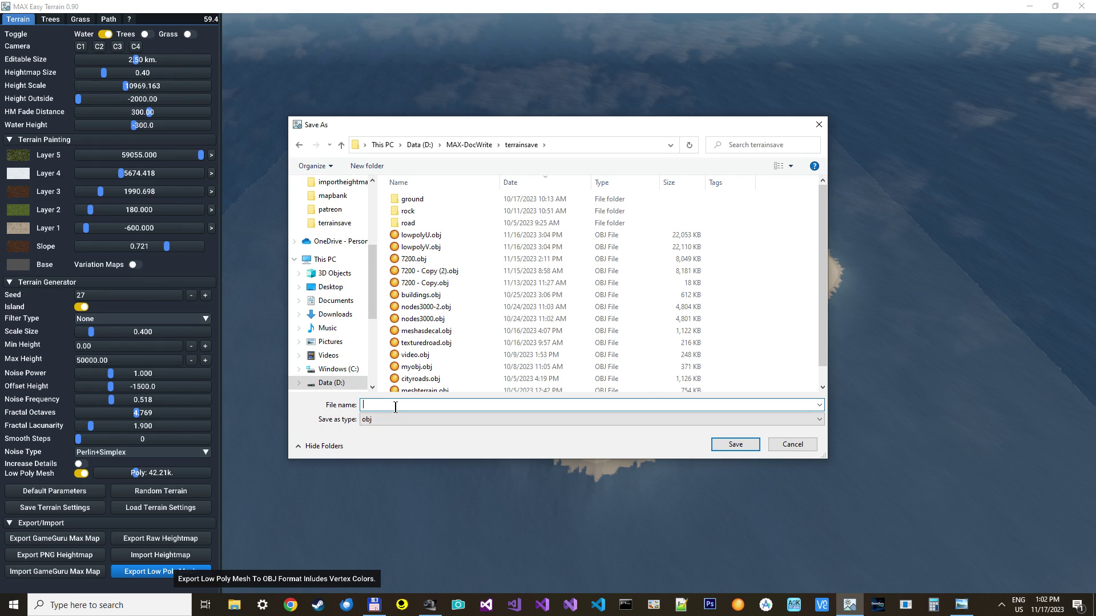
pyautogui.write('video-low-poly-mesh')
pyautogui.press('Return')
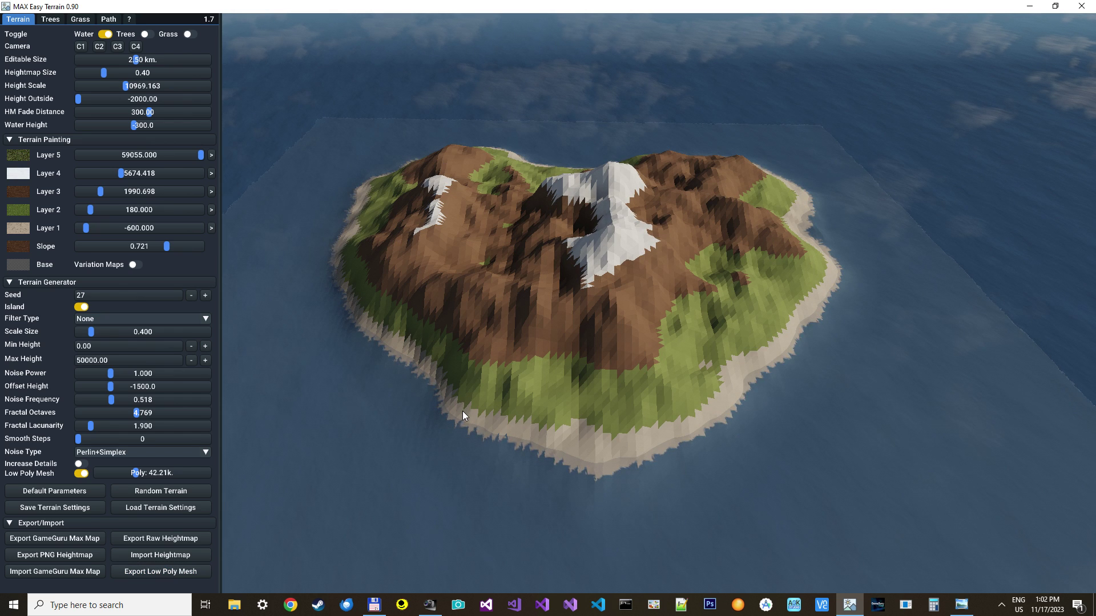
# - Open video-low-poly-mesh.obj from Total Commander in the model viewer
pyautogui.click(374, 605)
pyautogui.rightClick(374, 605)
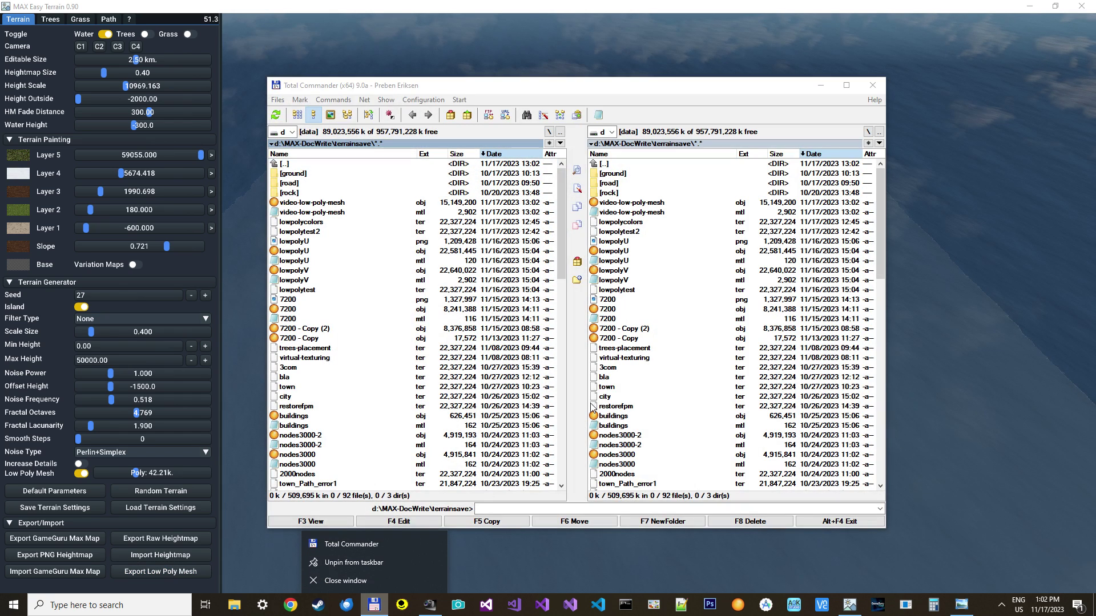
pyautogui.doubleClick(331, 203)
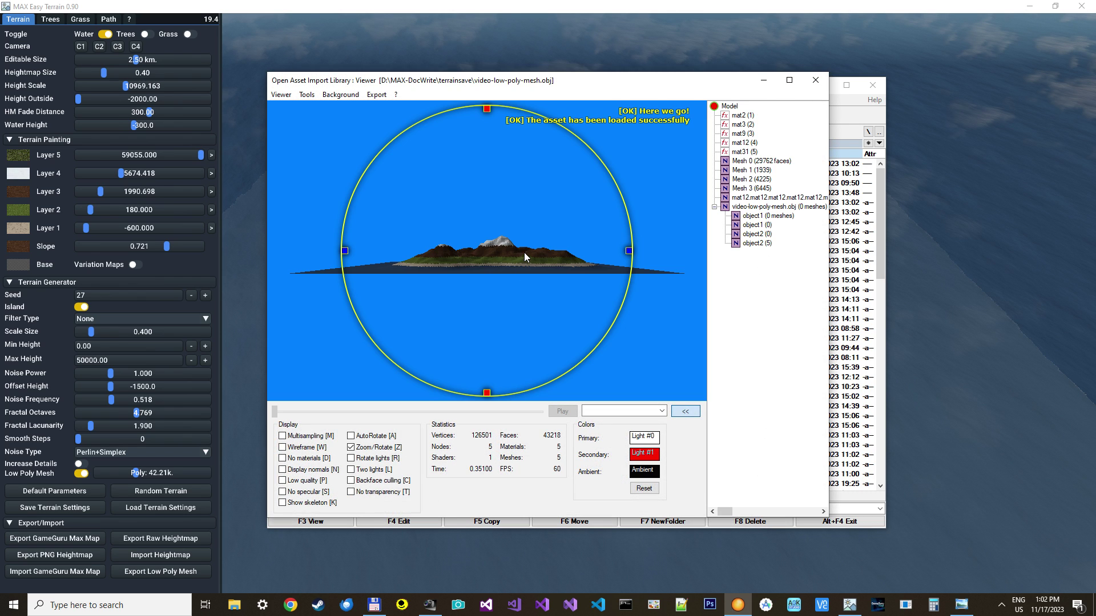
# - View the snowy island mesh from above, zooming in and out, then close the viewer
pyautogui.moveTo(524, 252)
pyautogui.mouseDown()
pyautogui.moveTo(529, 312)
pyautogui.moveTo(467, 255)
pyautogui.moveTo(541, 293)
pyautogui.moveTo(519, 315)
pyautogui.moveTo(513, 284)
pyautogui.moveTo(488, 320)
pyautogui.moveTo(526, 288)
pyautogui.moveTo(603, 307)
pyautogui.moveTo(525, 300)
pyautogui.moveTo(494, 283)
pyautogui.moveTo(481, 236)
pyautogui.moveTo(465, 245)
pyautogui.mouseUp()
pyautogui.scroll(5, 480, 293)
pyautogui.scroll(-5, 465, 245)
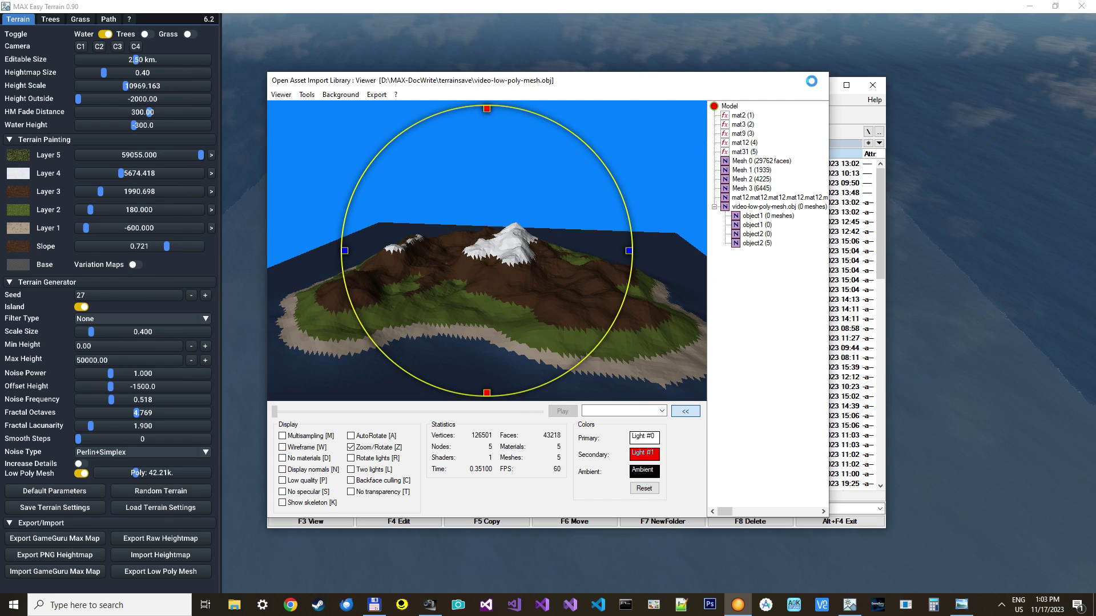
pyautogui.click(815, 80)
pyautogui.click(1002, 606)
pyautogui.rightClick(1024, 537)
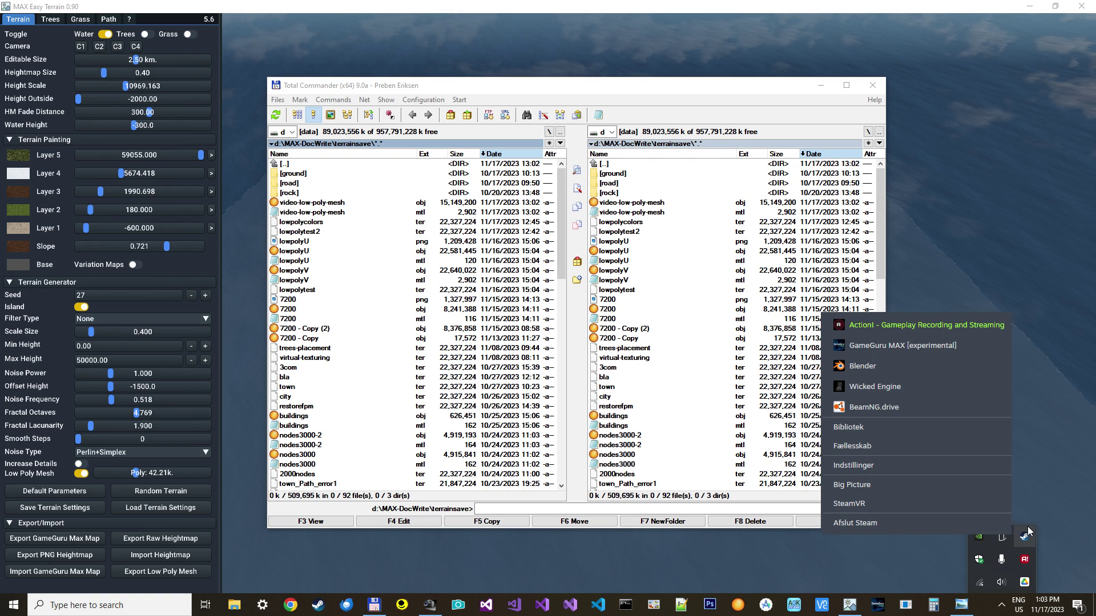
# - Launch Blender from Steam's tray menu
pyautogui.click(840, 366)
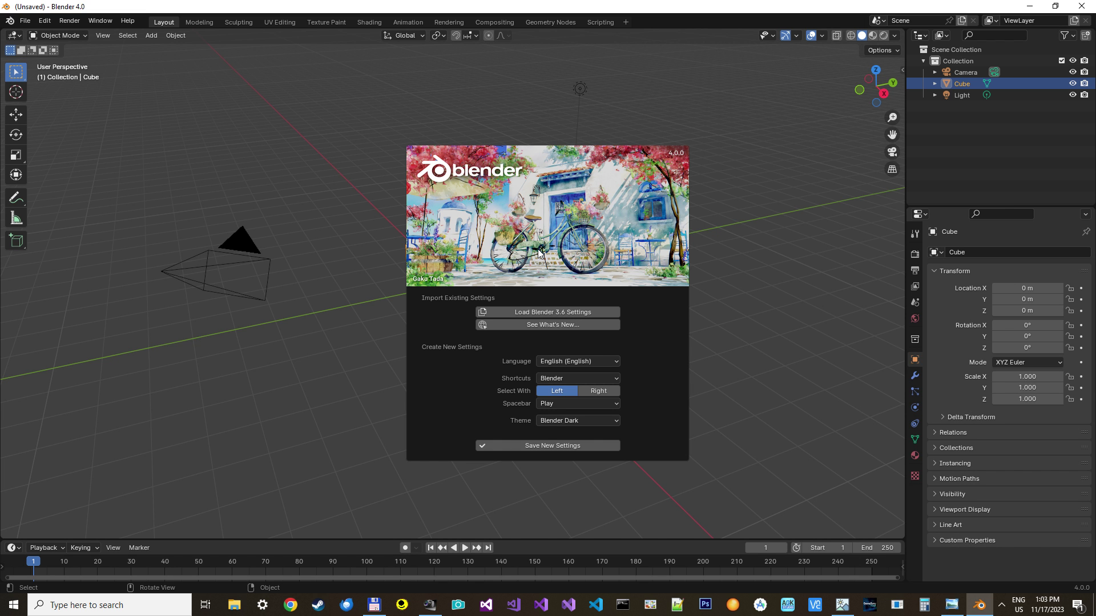
# - Dismiss the splash screen and delete the default cube
pyautogui.click(784, 278)
pyautogui.press('Delete')
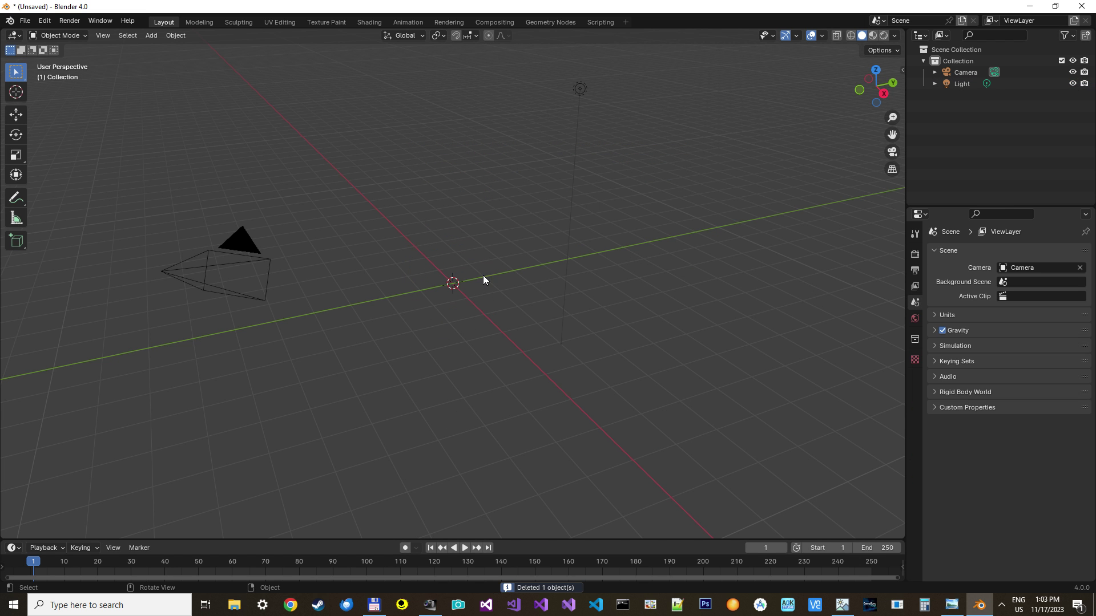
pyautogui.click(26, 21)
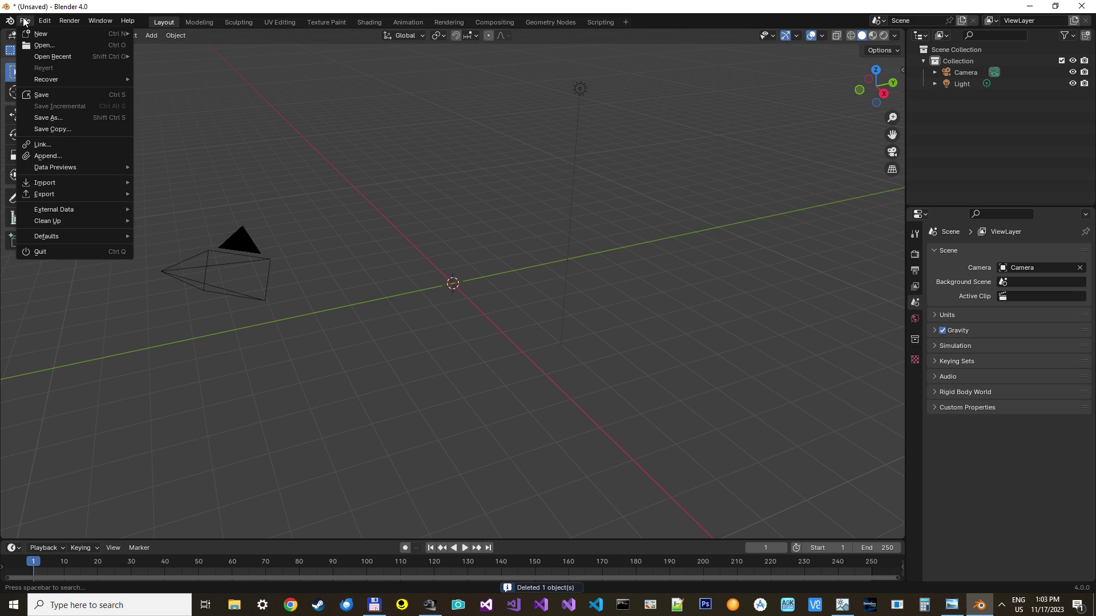
pyautogui.click(25, 25)
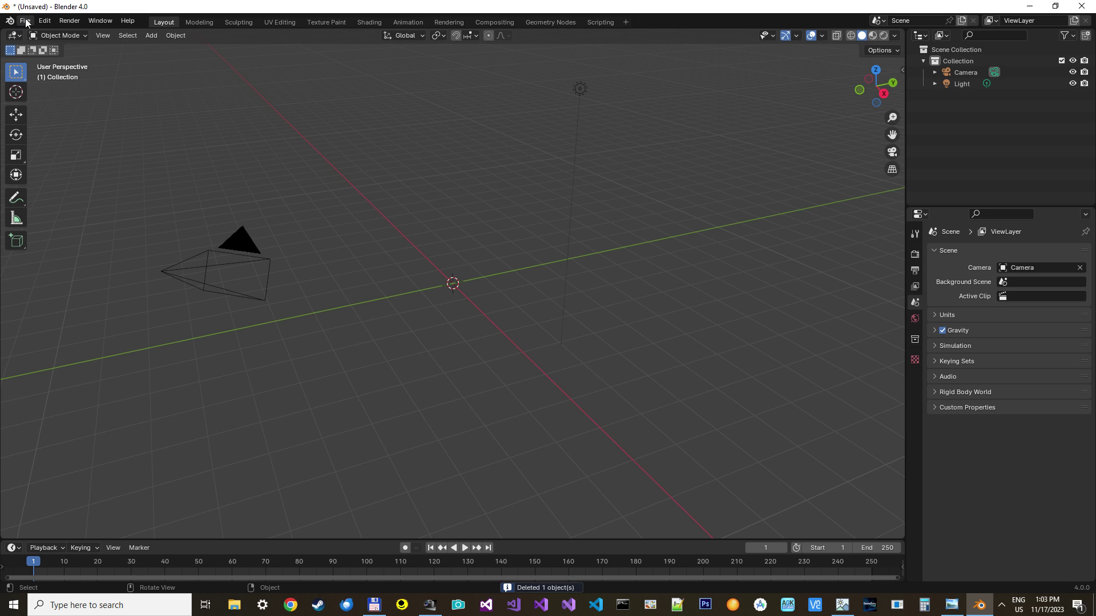
pyautogui.click(26, 21)
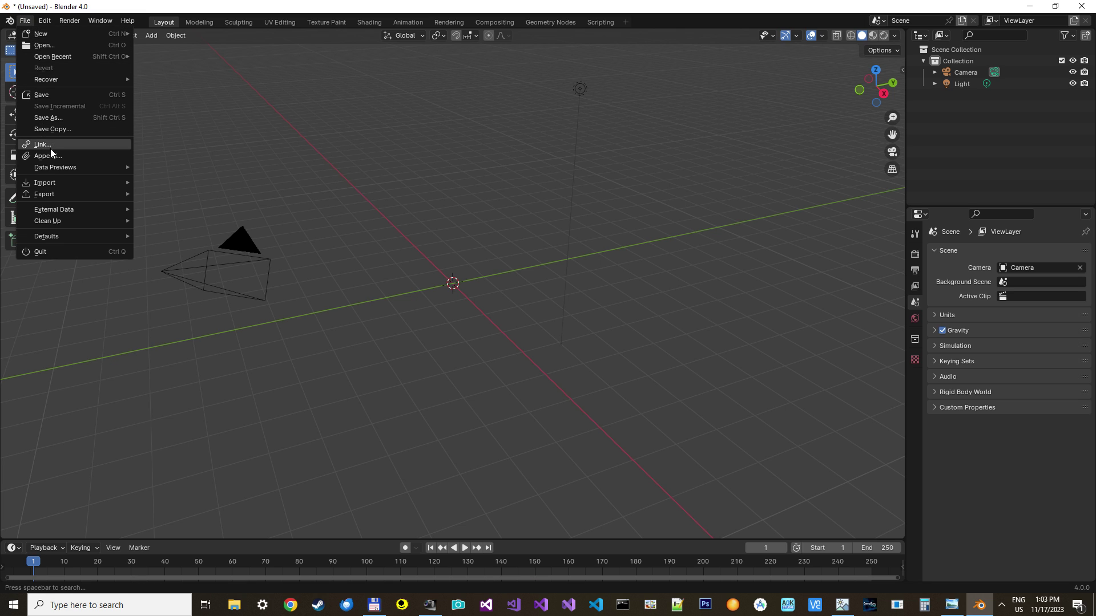
# - Import video-low-poly-mesh.obj from D:\MAX-DocWrite\terrainsave as a Wavefront OBJ
pyautogui.moveTo(59, 185)
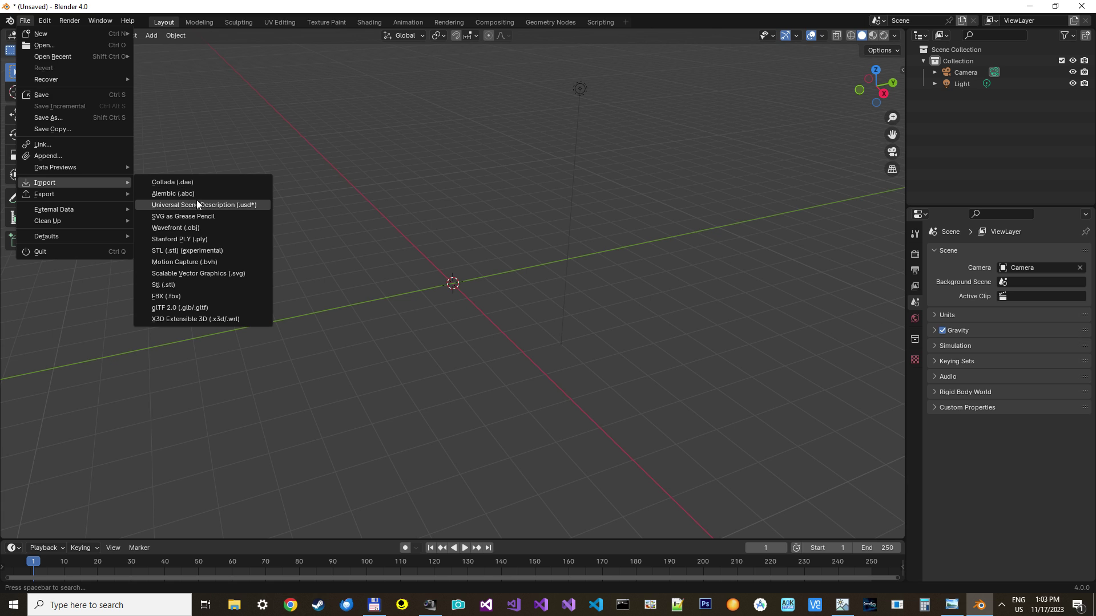
pyautogui.click(183, 227)
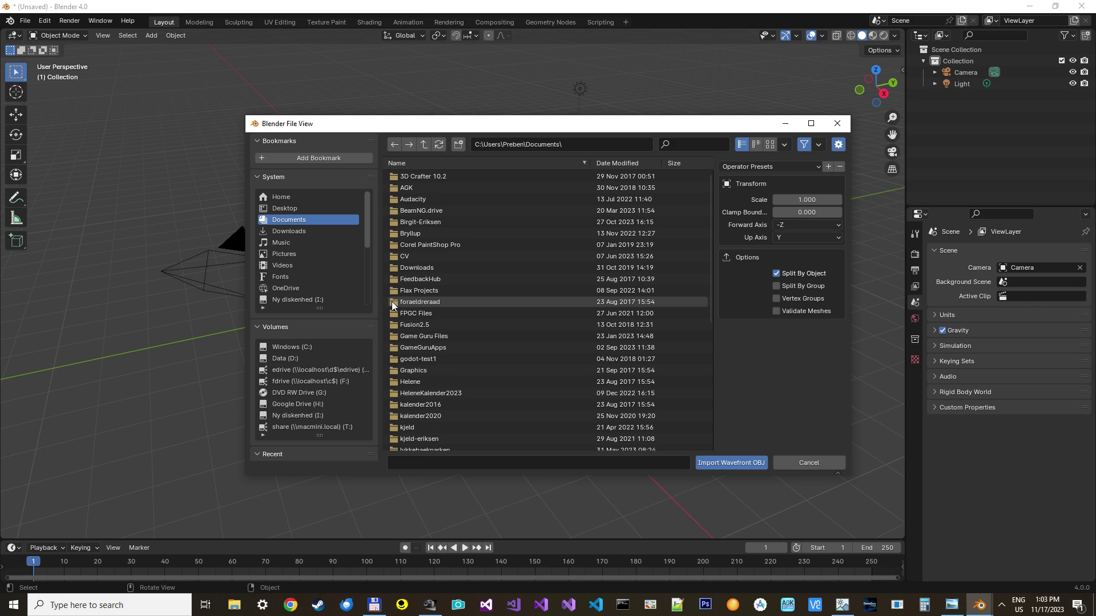
pyautogui.click(283, 358)
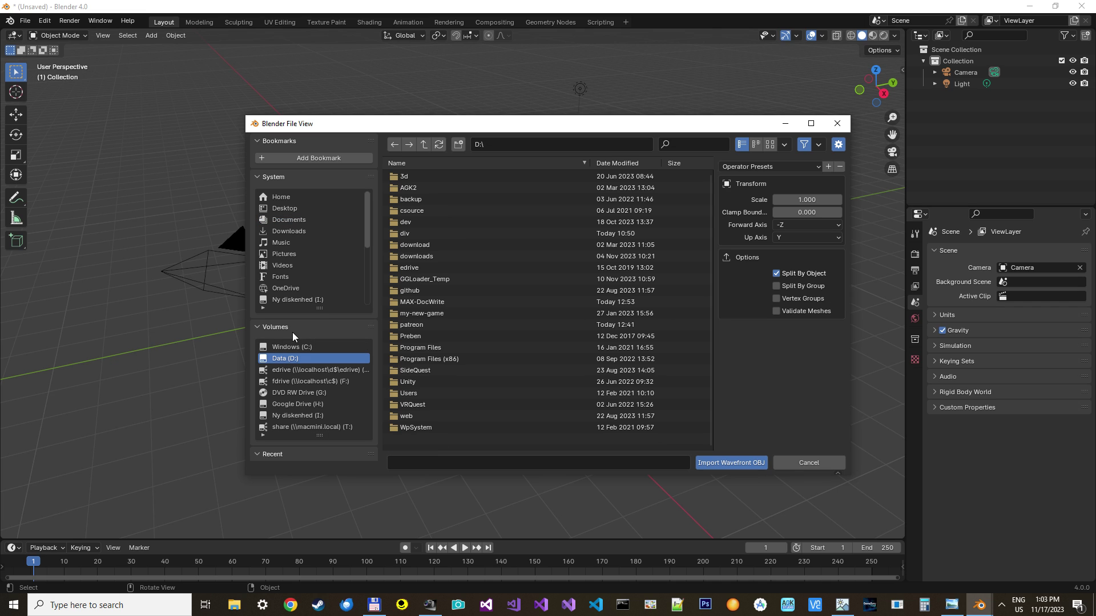
pyautogui.click(417, 302)
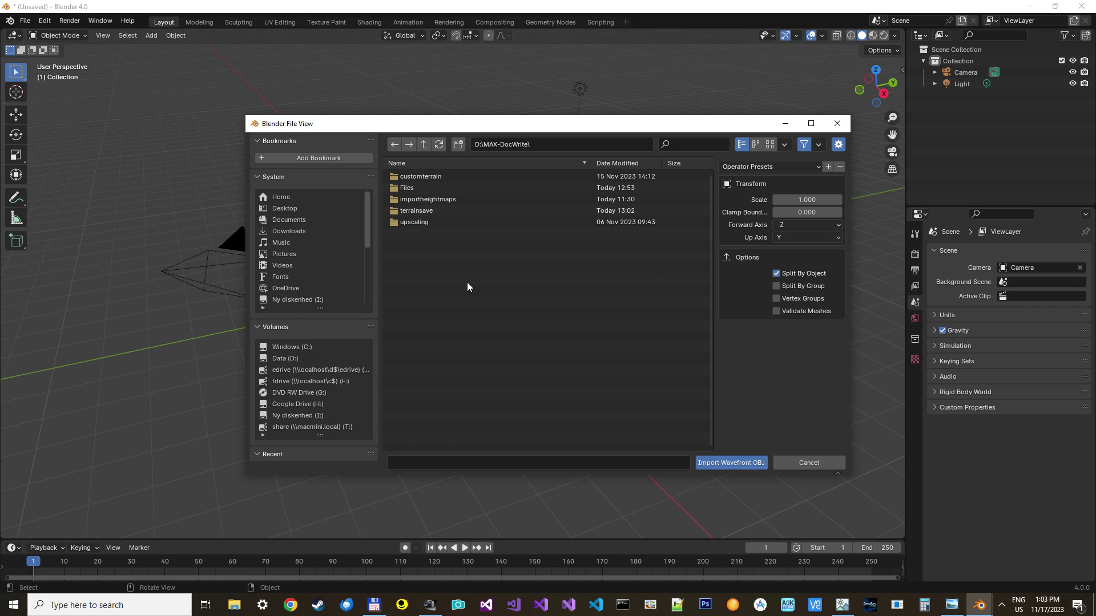
pyautogui.click(425, 210)
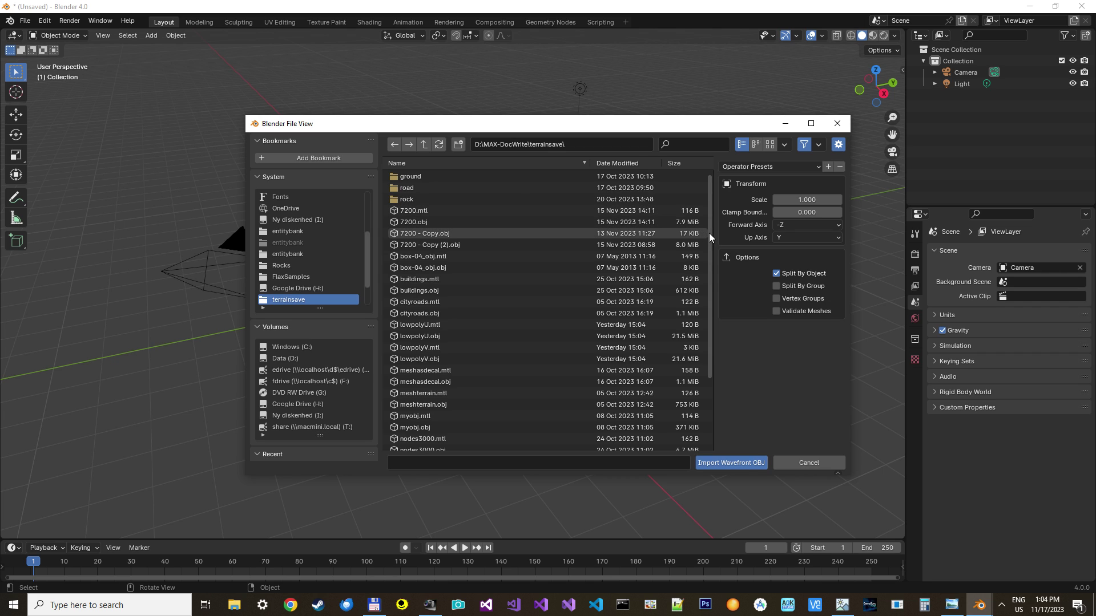
pyautogui.moveTo(709, 233); pyautogui.dragTo(713, 322)
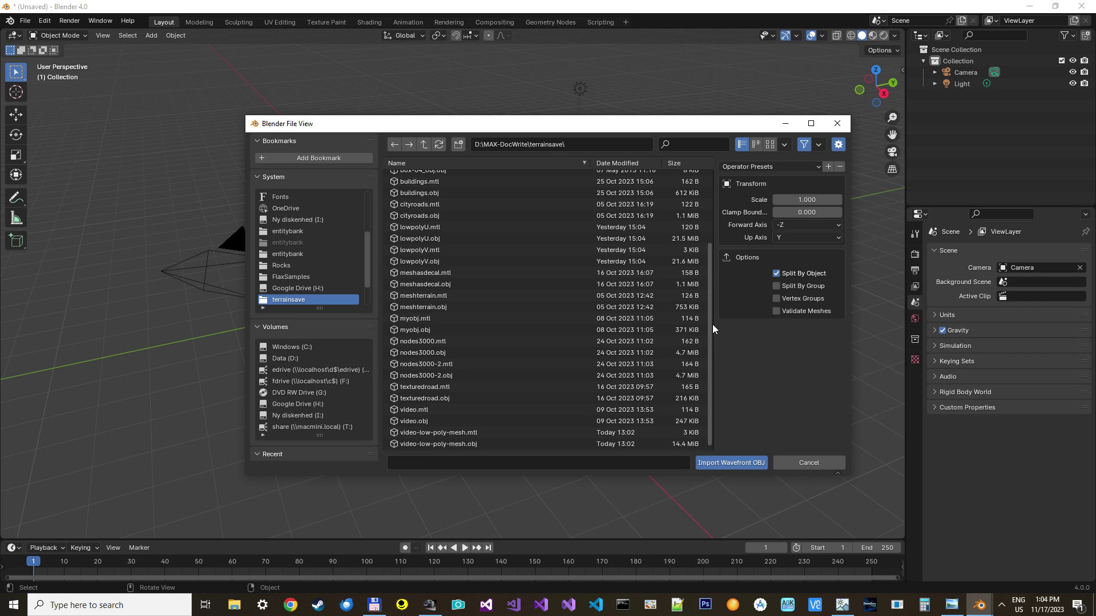
pyautogui.doubleClick(426, 445)
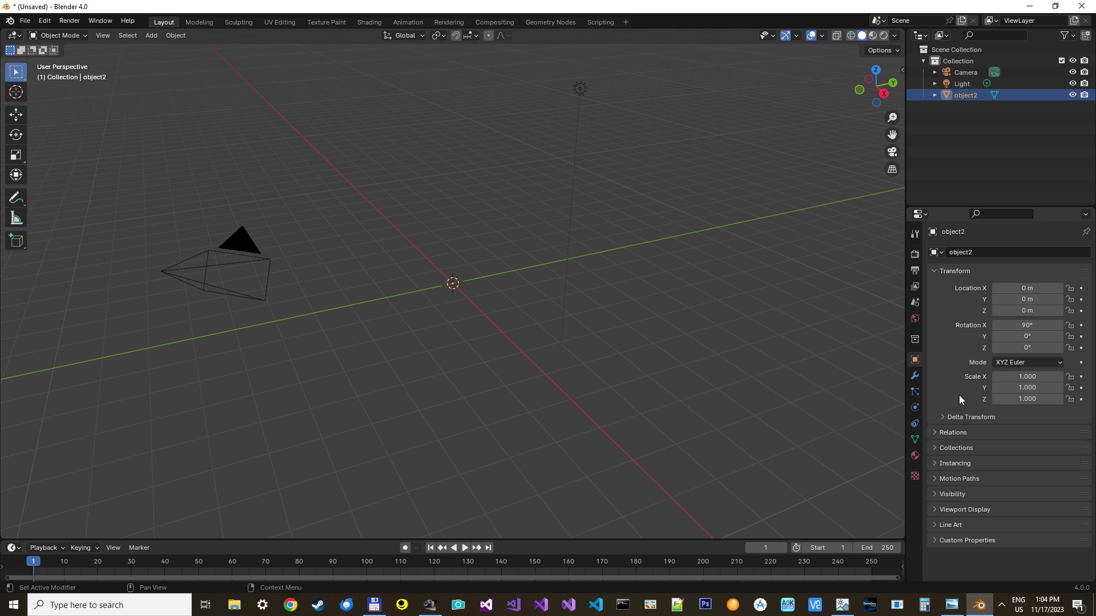
# - Set object2's Z, Y and X scale to 0.01 and frame the island in view
pyautogui.click(1009, 400)
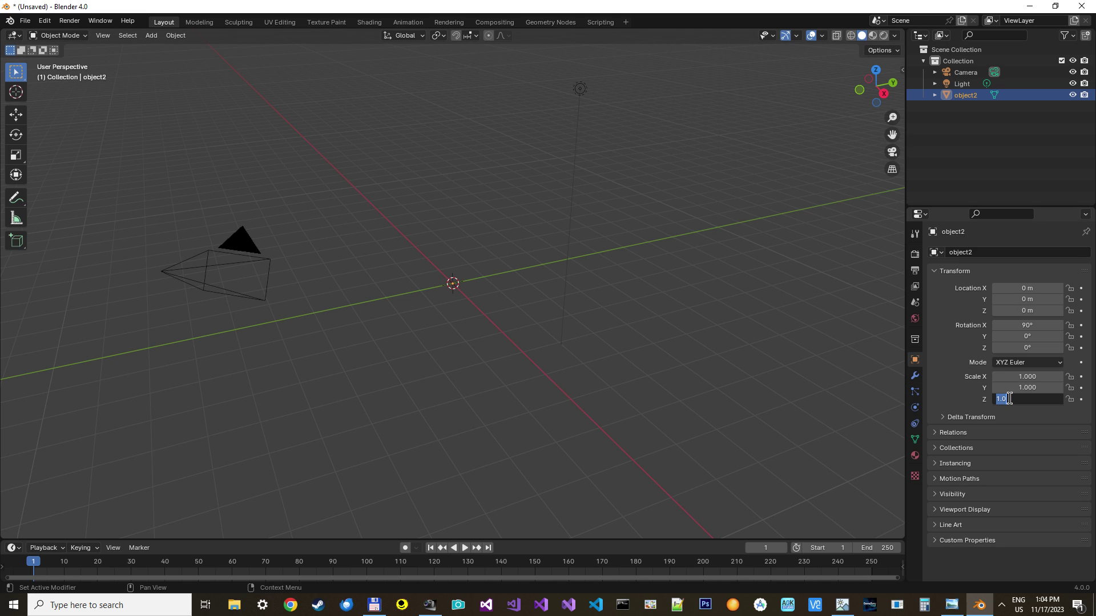
pyautogui.write('0.01')
pyautogui.press('Return')
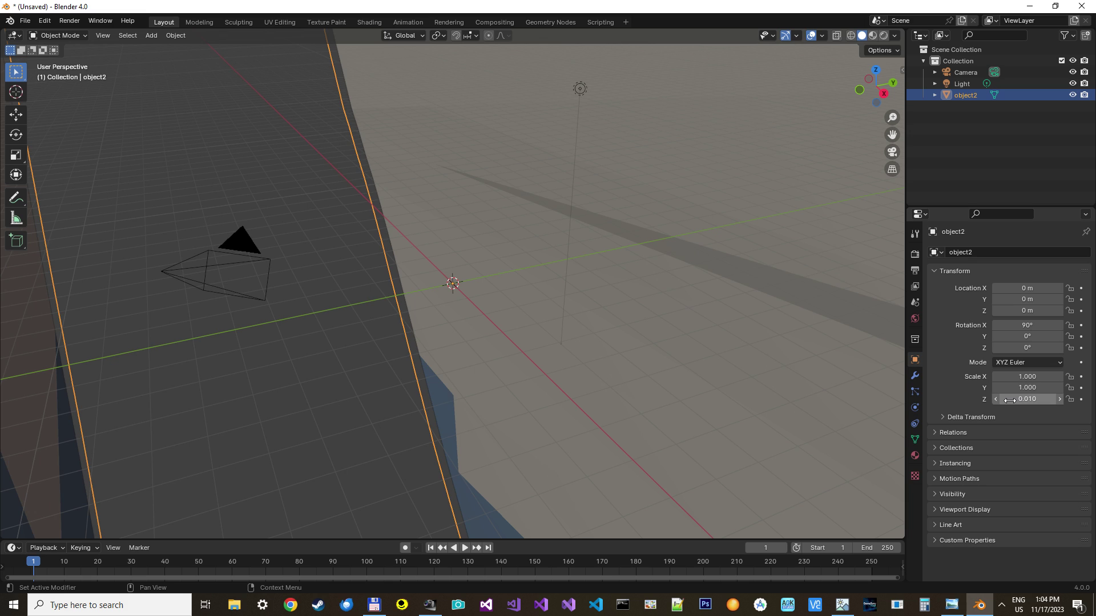
pyautogui.click(1034, 390)
pyautogui.write('0.01')
pyautogui.press('Return')
pyautogui.click(1028, 376)
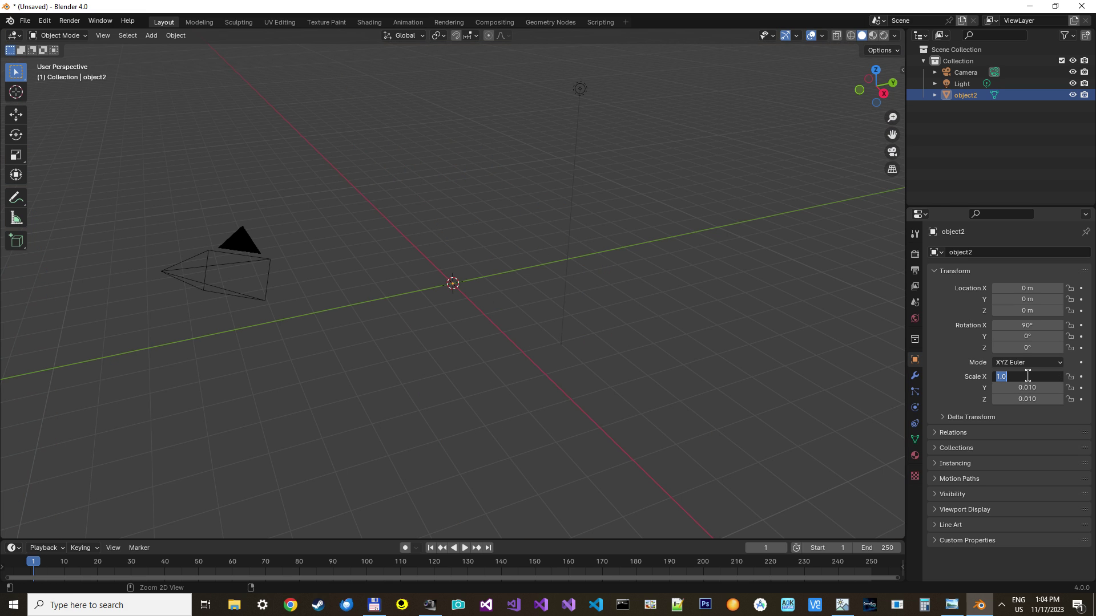
pyautogui.write('0.01')
pyautogui.press('Return')
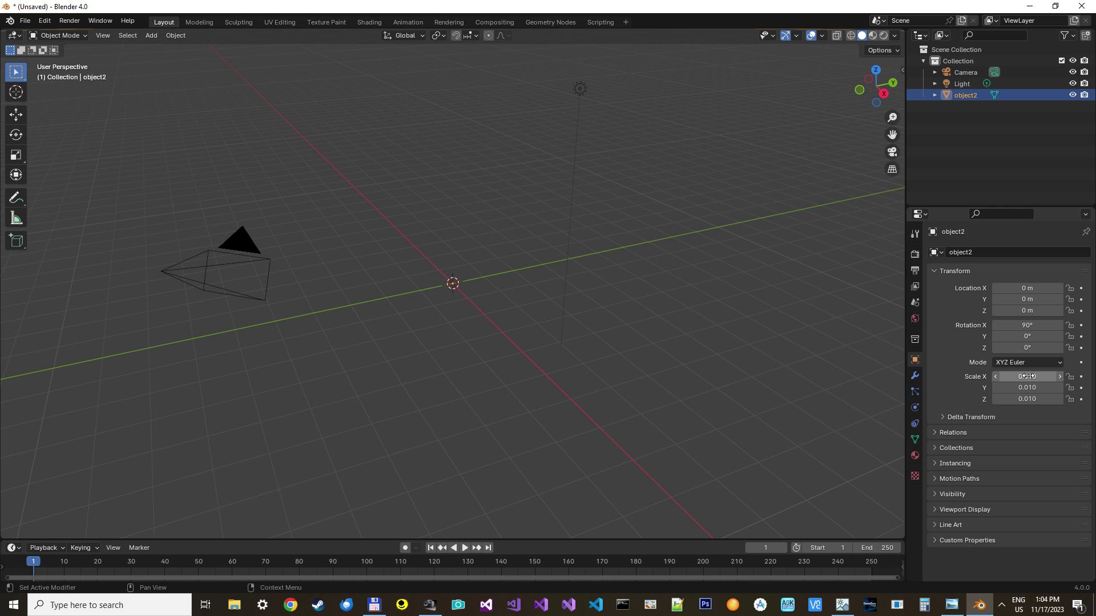
pyautogui.press('KP_Decimal')
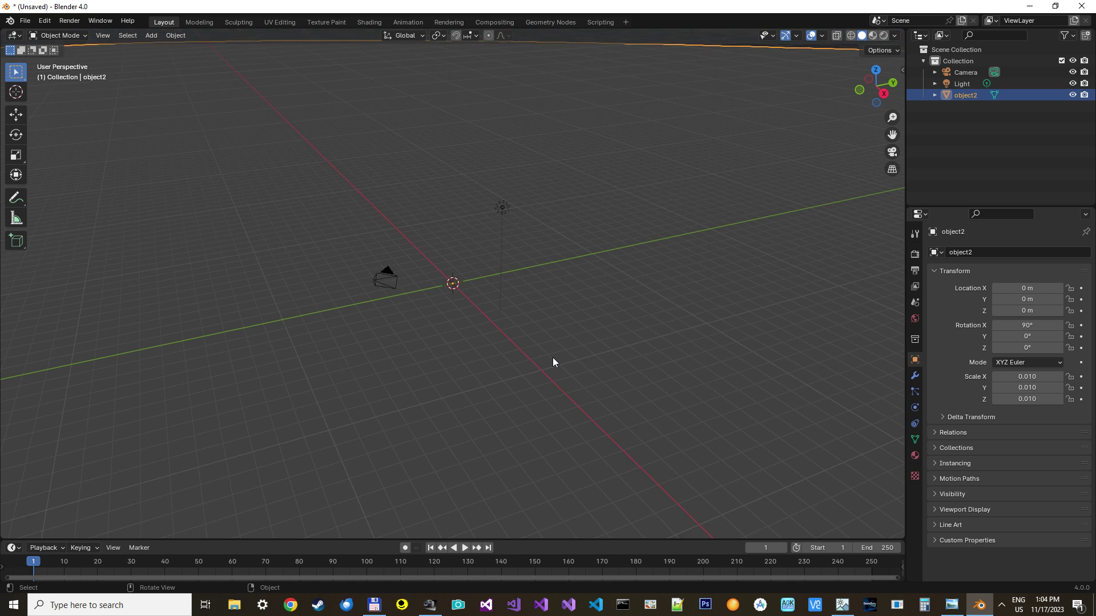
pyautogui.scroll(-3, 553, 357)
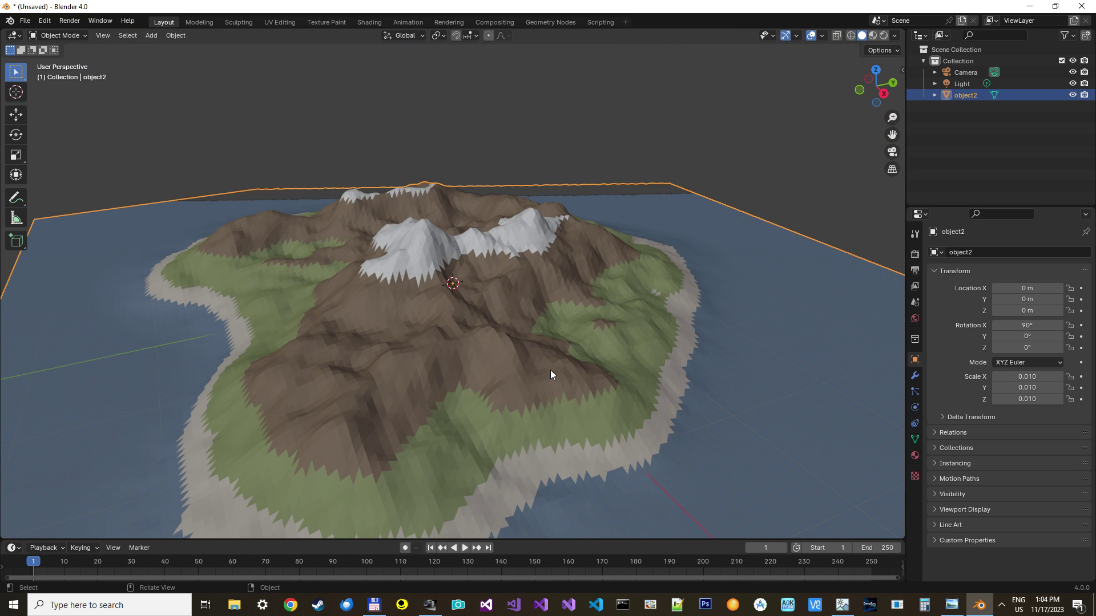
# - Orbit and zoom around the island's faceted peaks, then bring up the object's context menu
pyautogui.rightClick(537, 393)
pyautogui.moveTo(524, 335); pyautogui.dragTo(482, 343, button='middle')
pyautogui.scroll(3, 480, 343)
pyautogui.scroll(-3, 479, 343)
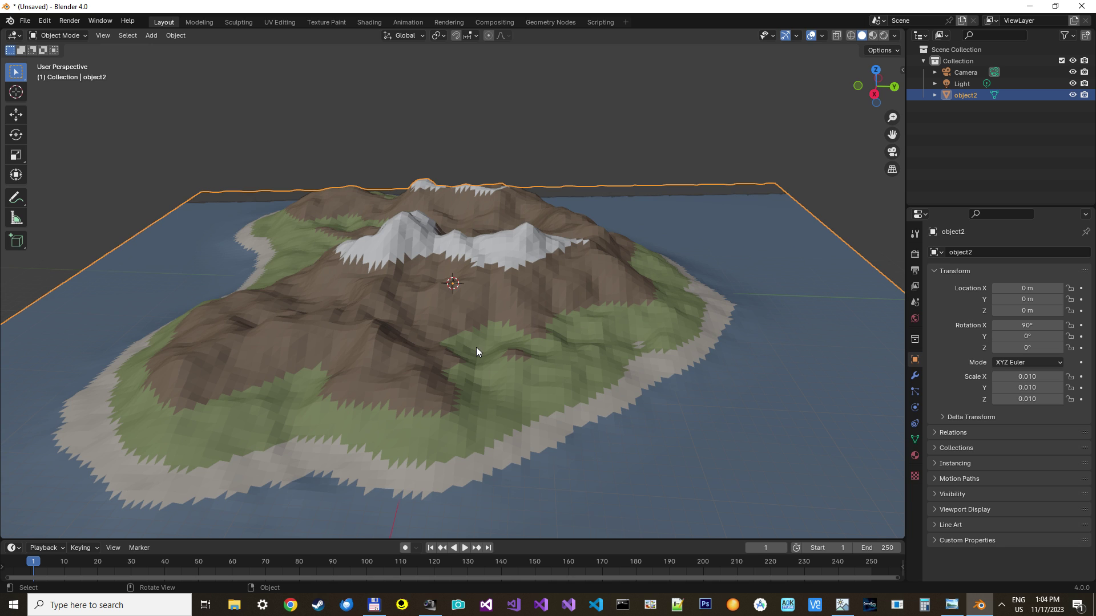
pyautogui.scroll(5, 477, 333)
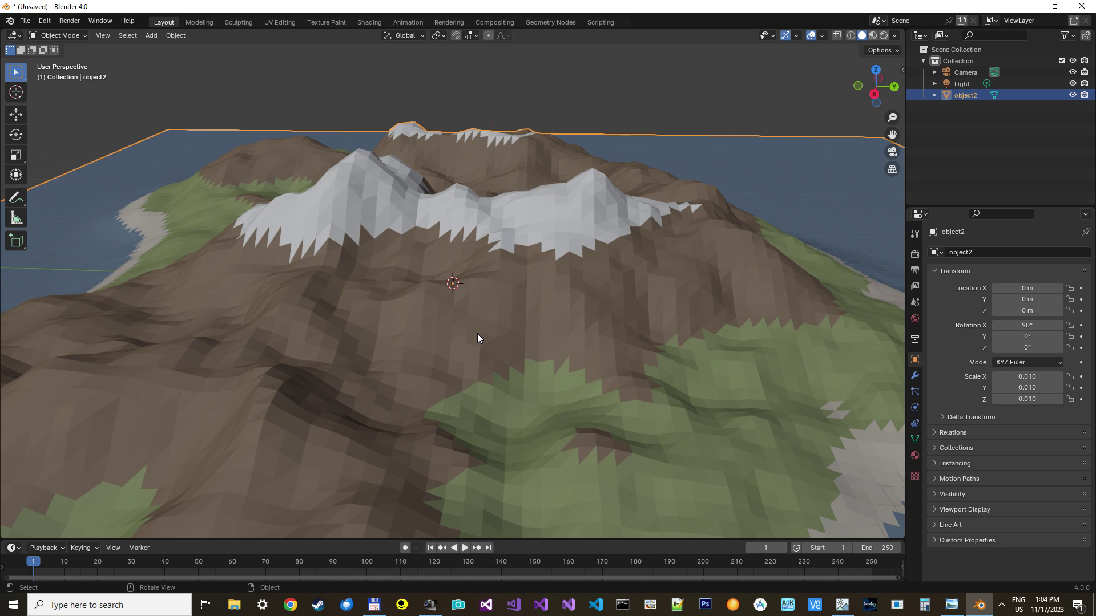
pyautogui.scroll(2, 478, 334)
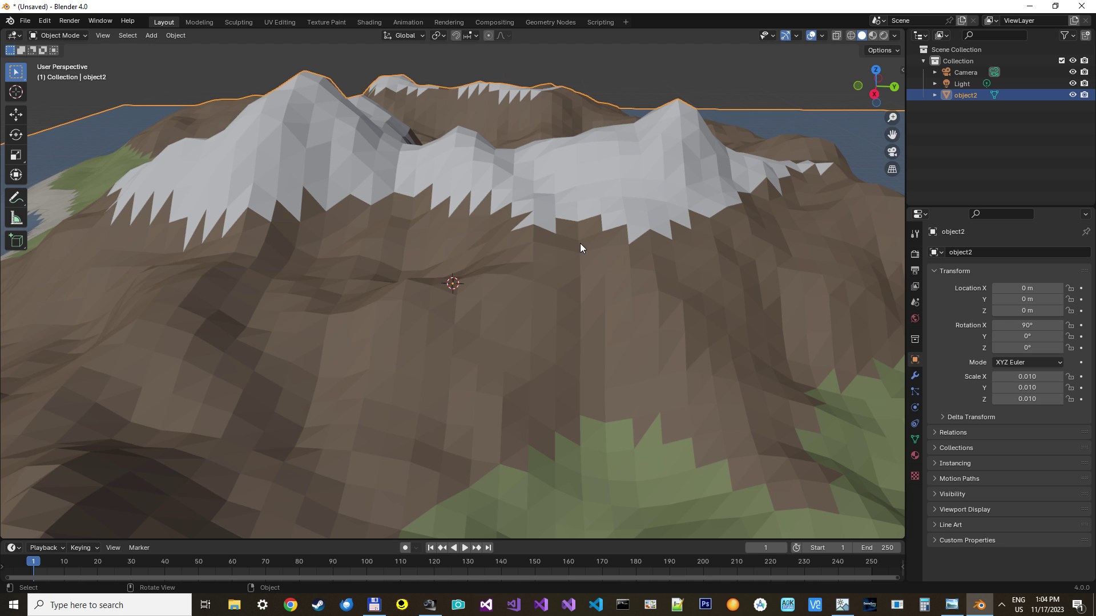
pyautogui.scroll(-6, 473, 311)
pyautogui.rightClick(466, 334)
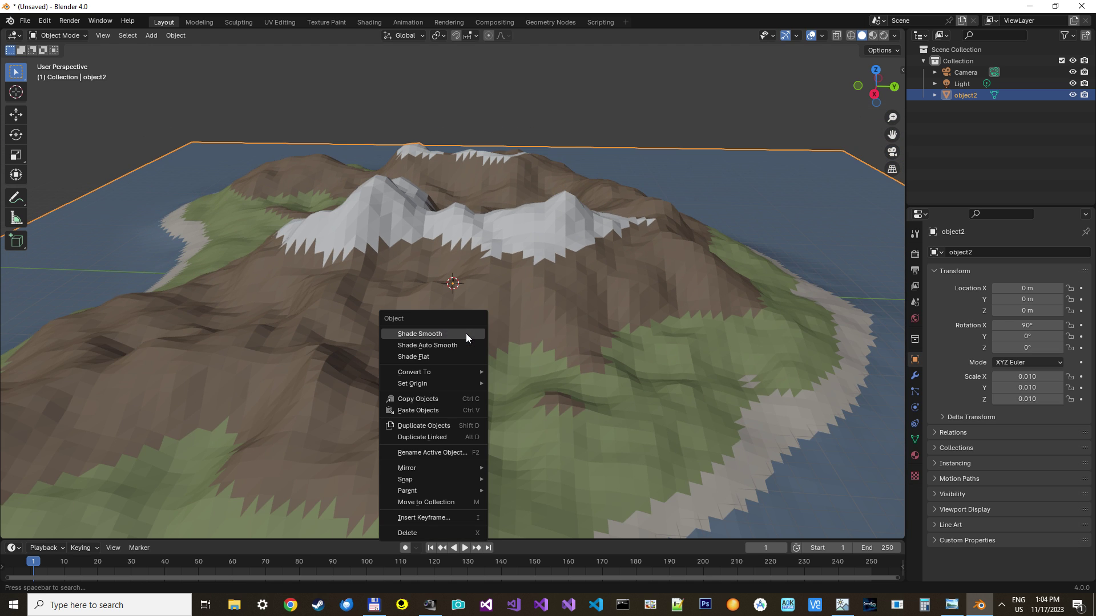
# - Apply Shade Smooth to the island terrain from the object context menu
pyautogui.click(432, 335)
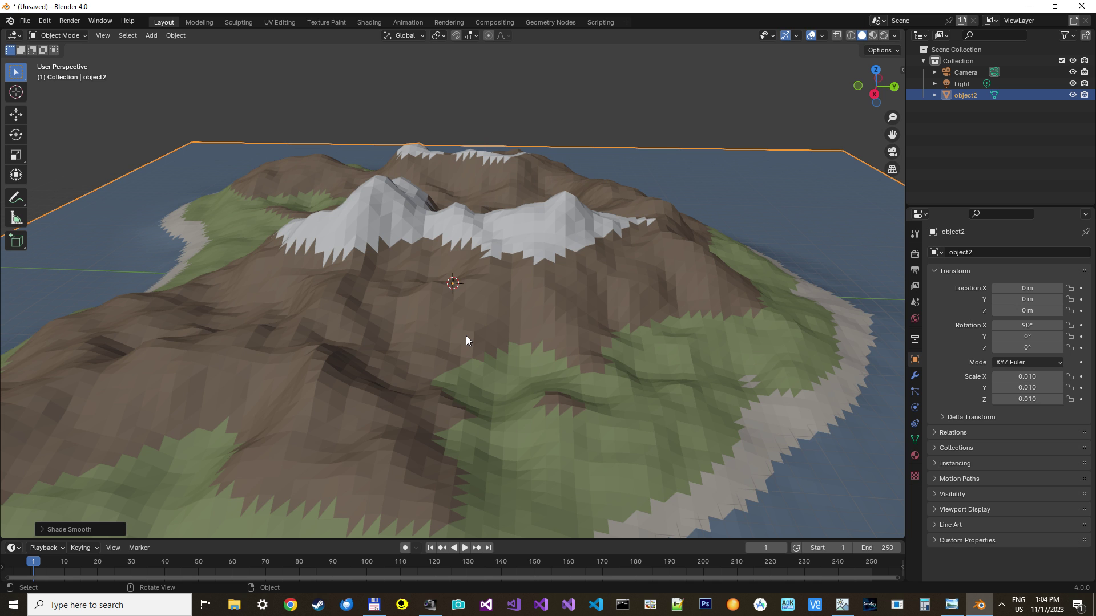
pyautogui.moveTo(570, 339)
pyautogui.mouseDown(button='middle')
pyautogui.moveTo(521, 362)
pyautogui.moveTo(548, 338)
pyautogui.moveTo(560, 347)
pyautogui.mouseUp(button='middle')
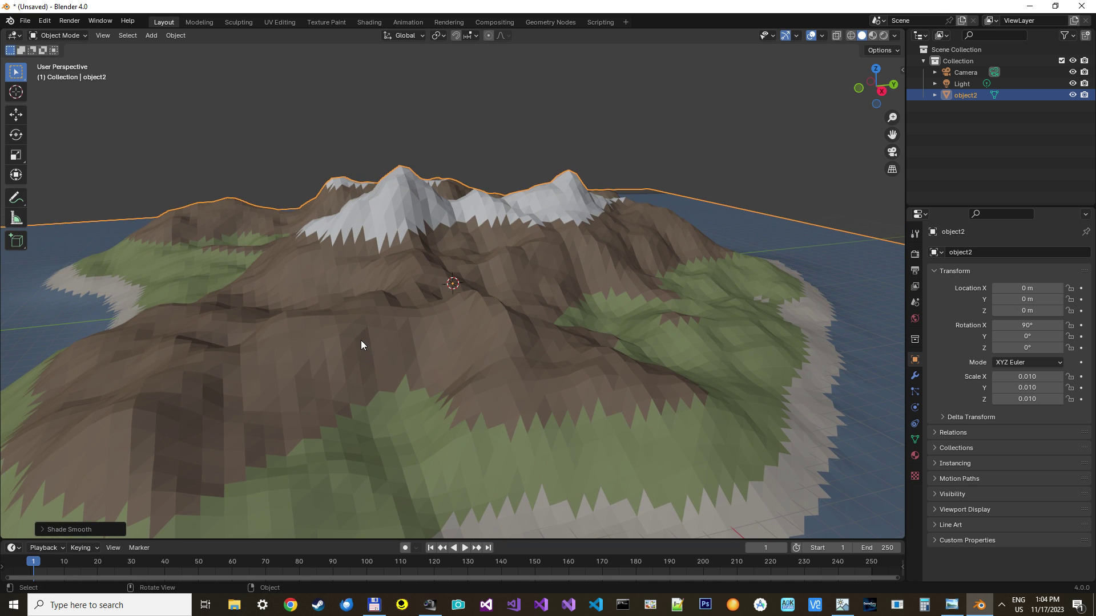
pyautogui.rightClick(511, 369)
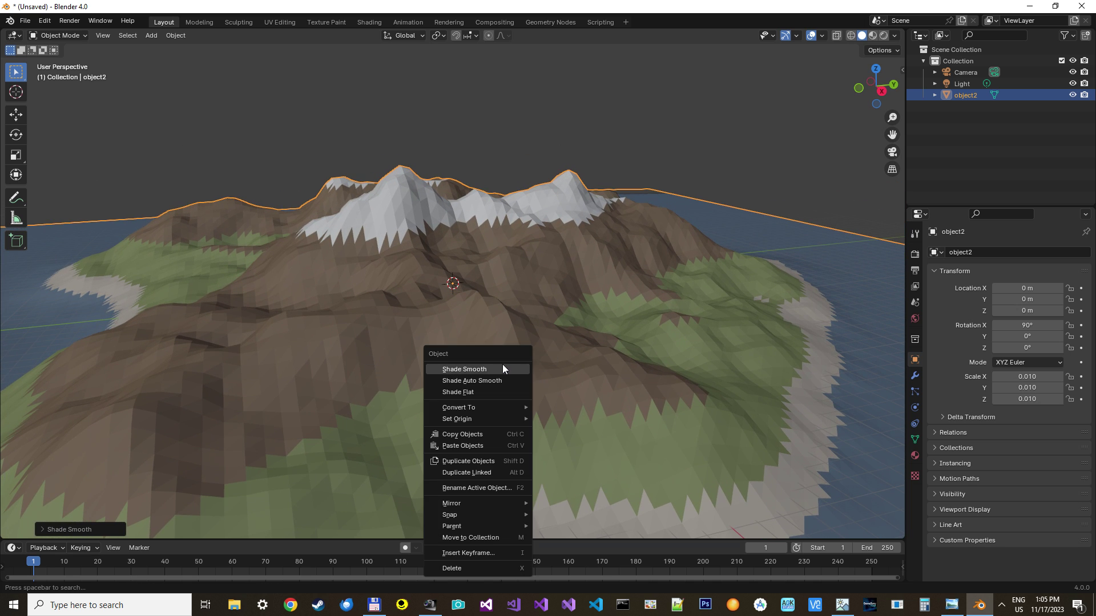
pyautogui.click(461, 392)
# - Orbit and zoom around the smoothed island to check the shading and colours
pyautogui.moveTo(643, 361); pyautogui.dragTo(547, 372, button='middle')
pyautogui.scroll(-1, 498, 363)
pyautogui.scroll(3, 496, 366)
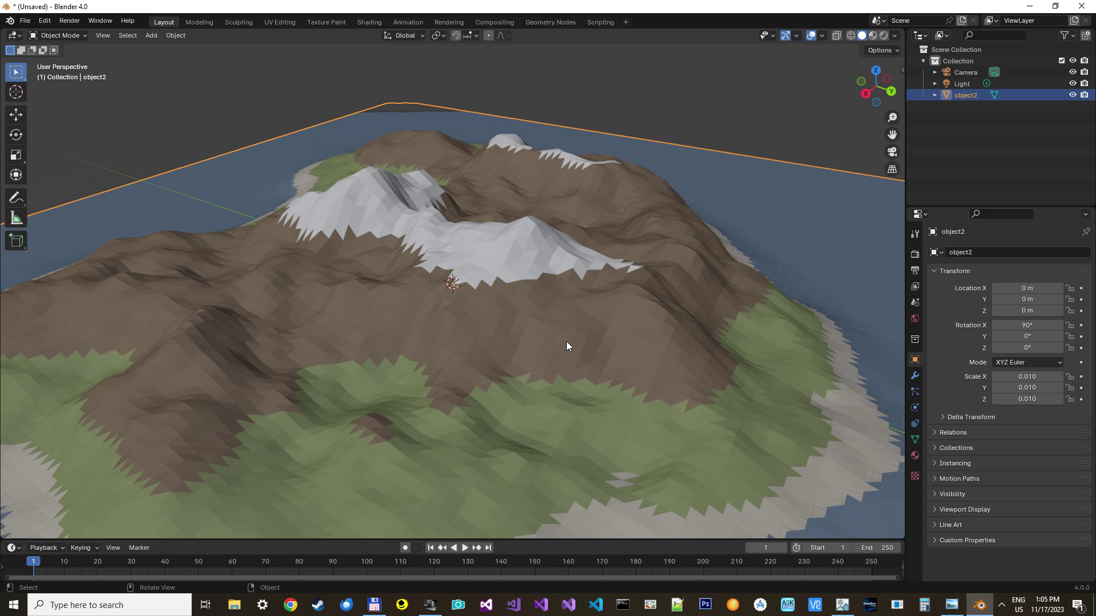
pyautogui.scroll(-4, 542, 354)
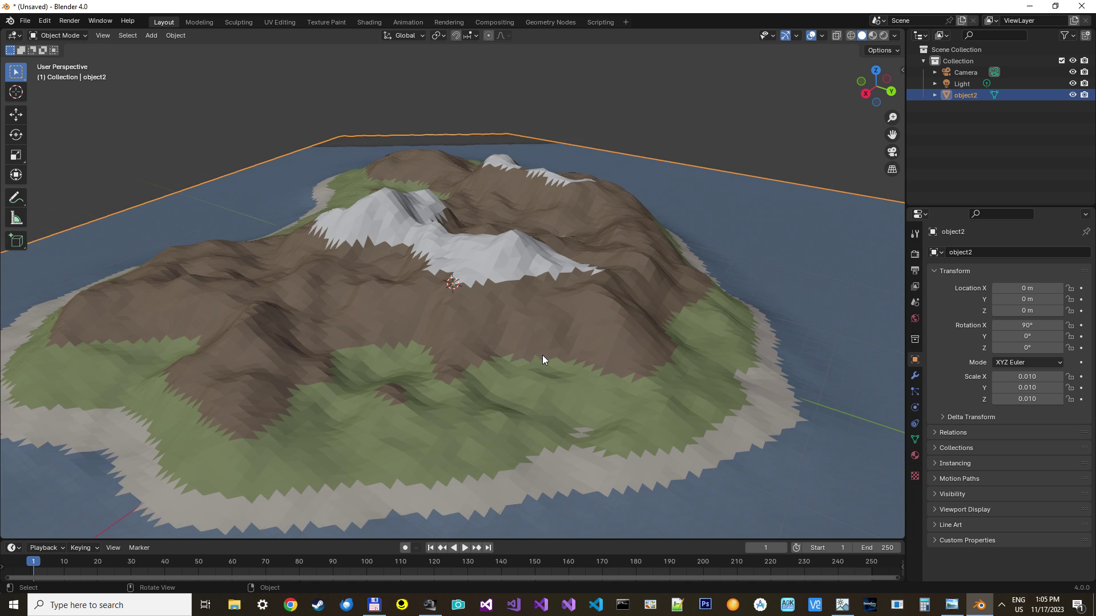
pyautogui.moveTo(516, 357); pyautogui.dragTo(630, 371, button='middle')
pyautogui.scroll(-2, 527, 314)
pyautogui.scroll(2, 528, 314)
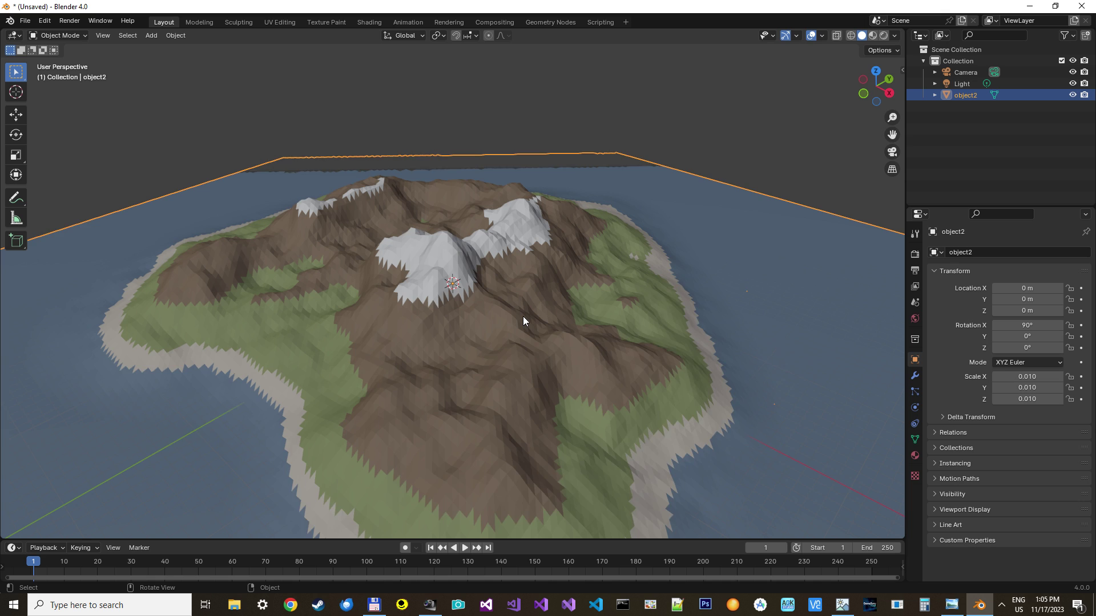
pyautogui.scroll(1, 523, 316)
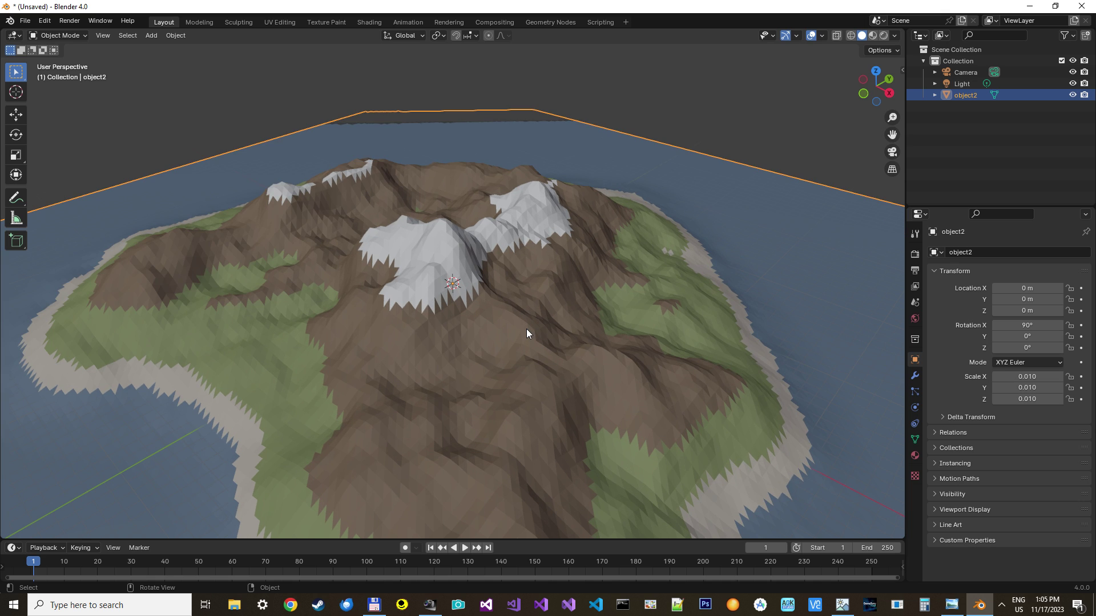